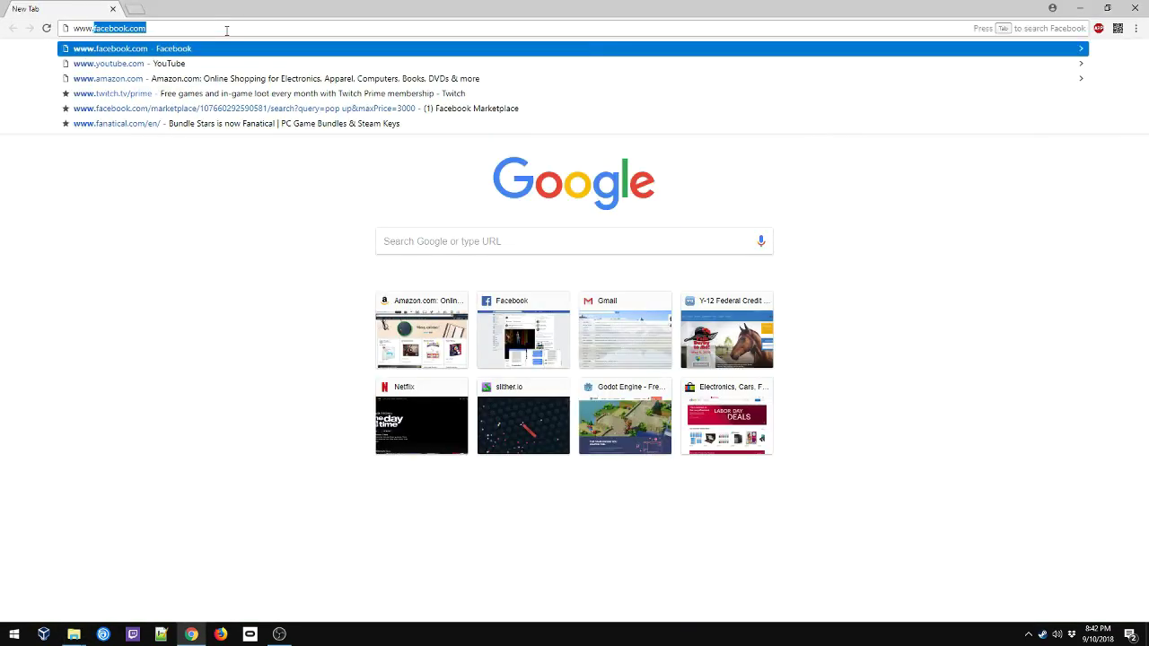
text(godoten)
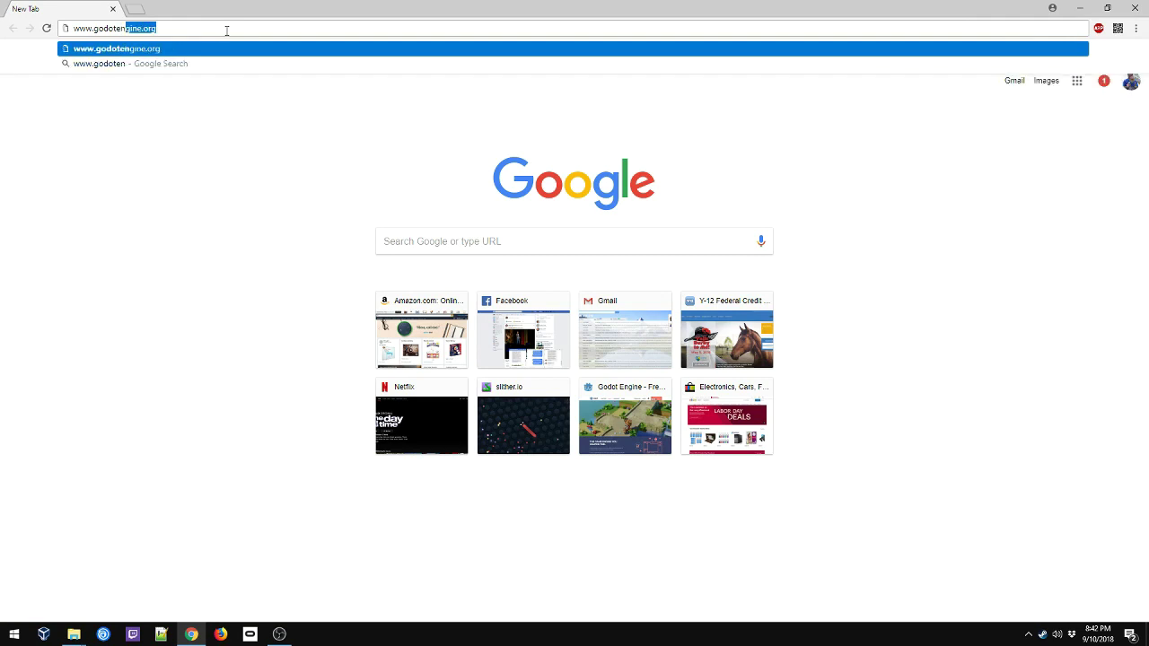
text(gine.o)
key(Return)
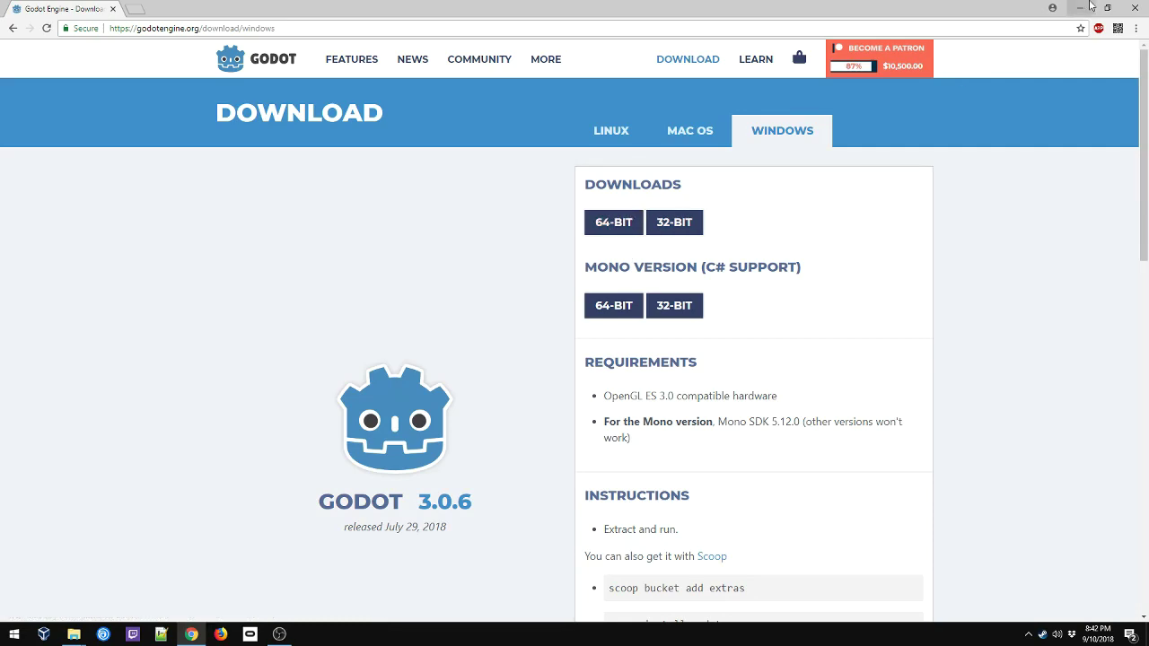
click(1080, 8)
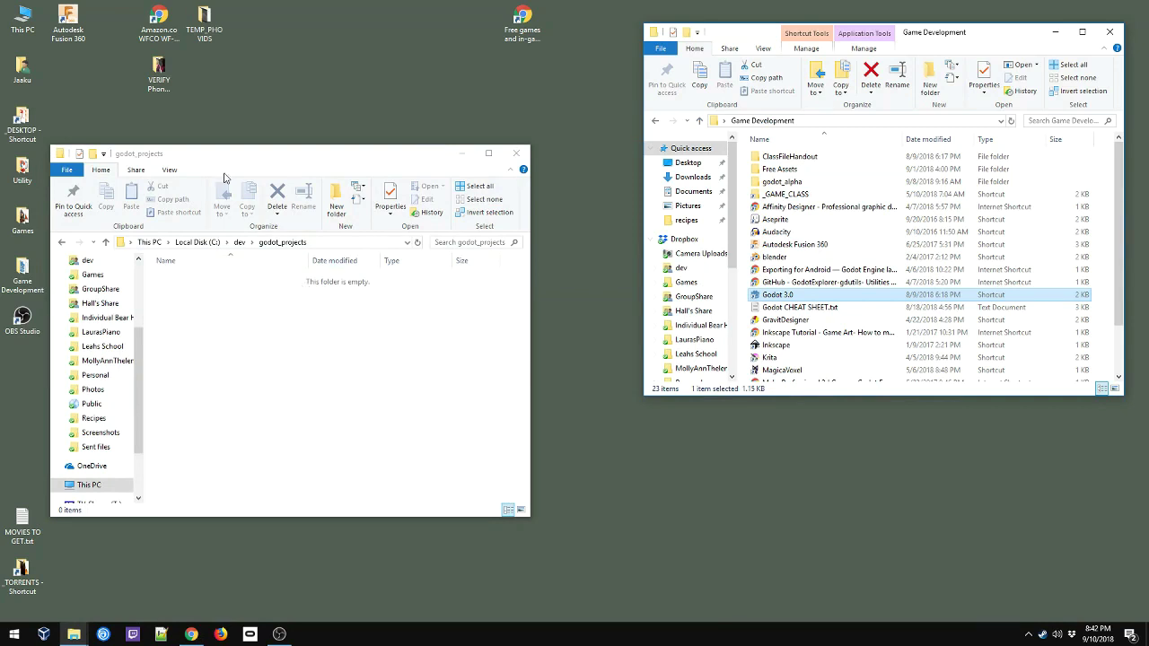
Look inside godot_alpha, then launch the Godot 3.0 shortcut from Game Development
drag(226, 154, 266, 151)
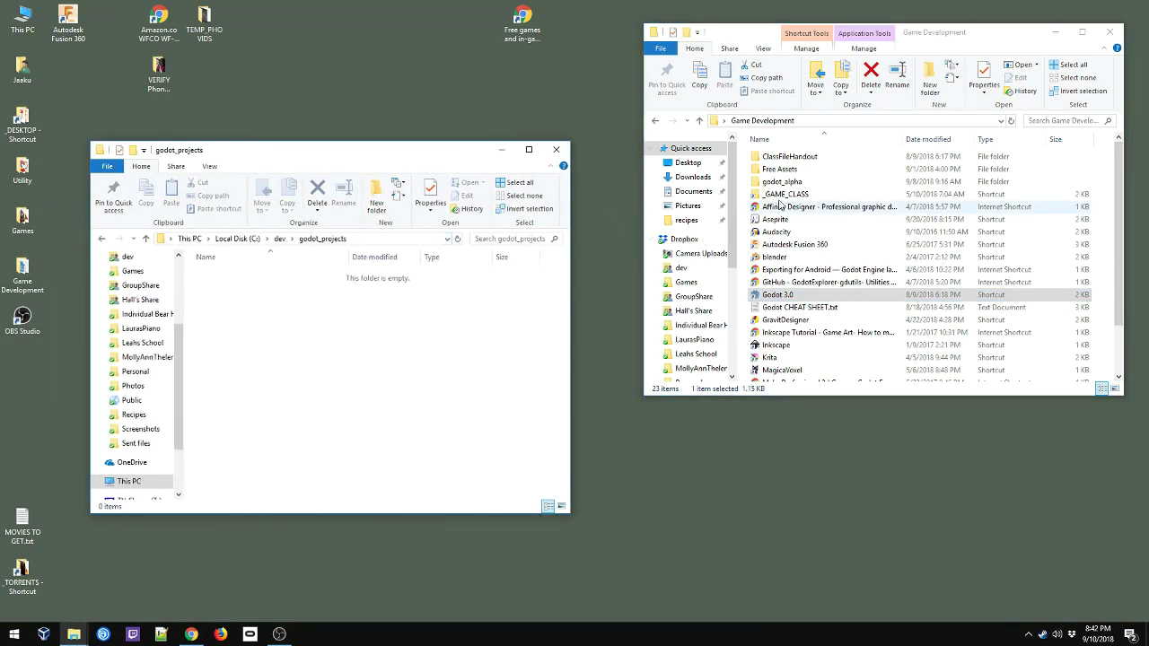
double_click(781, 181)
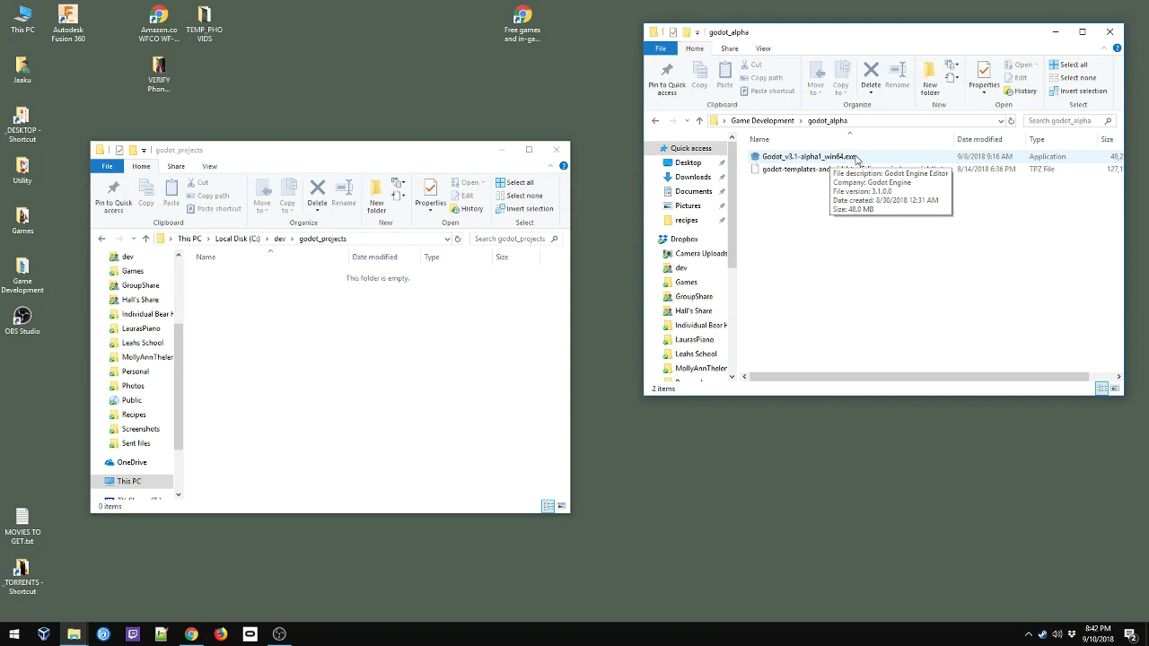
click(763, 120)
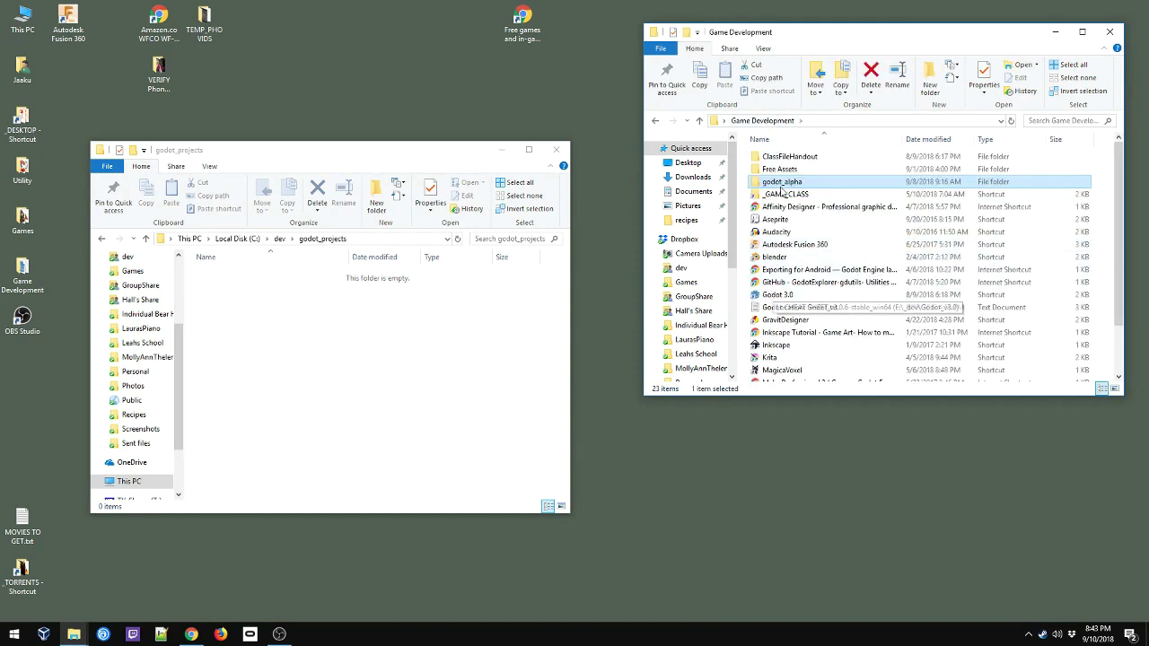
click(772, 298)
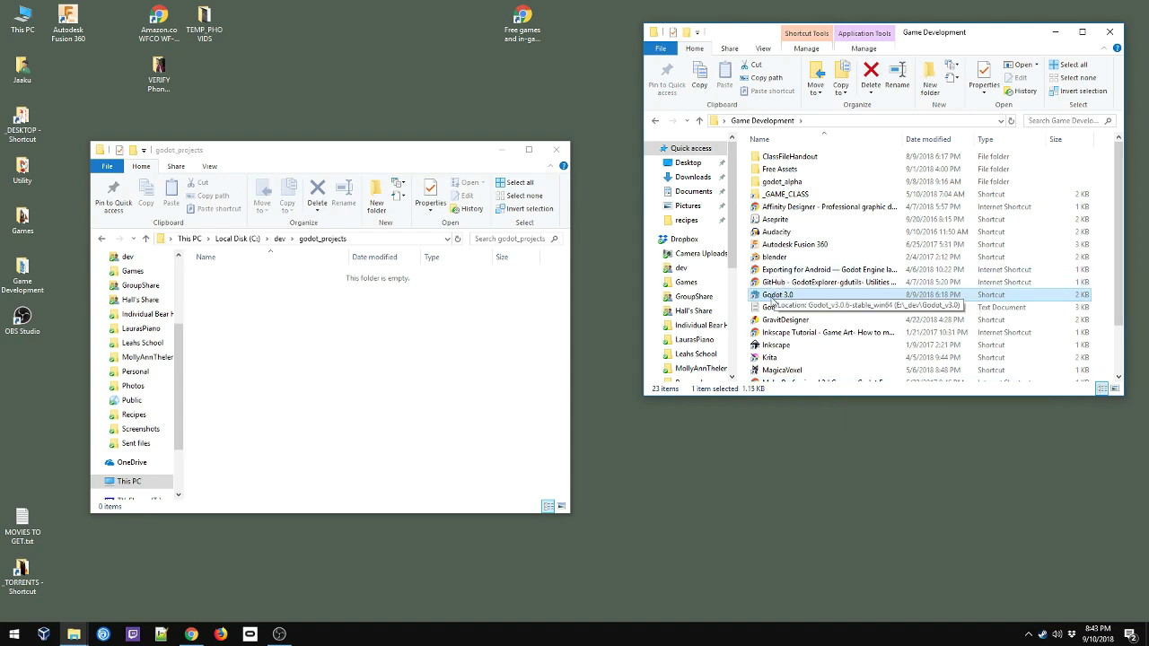
double_click(772, 299)
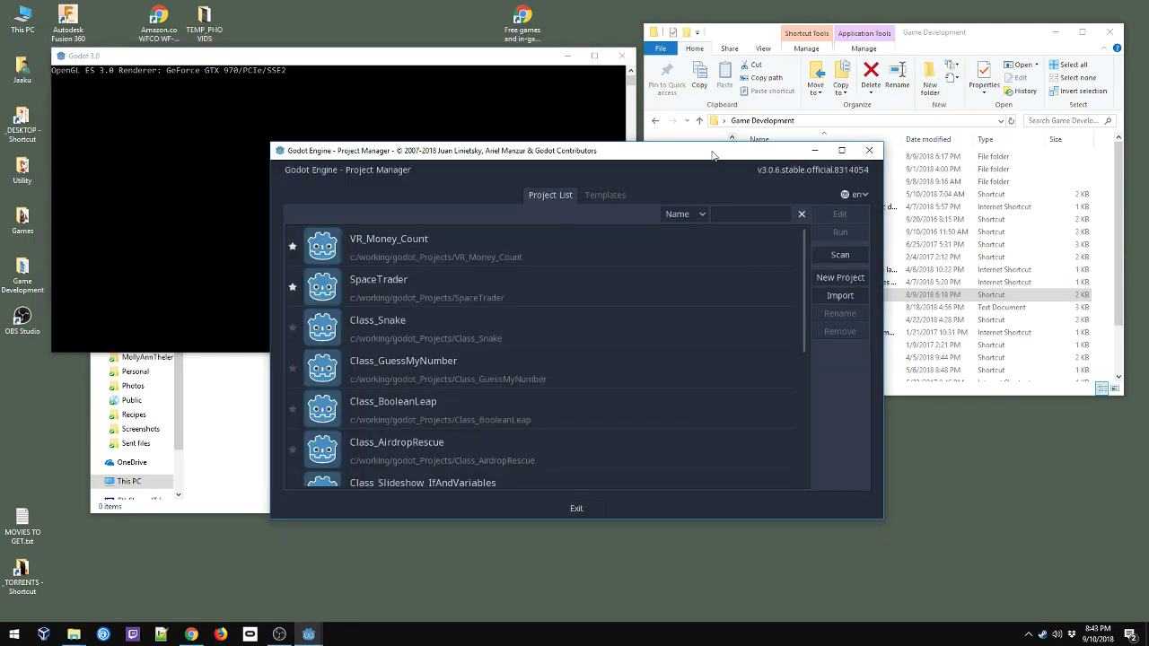
Open the SpaceTrader project in the Godot editor from the Project Manager
drag(712, 155, 716, 106)
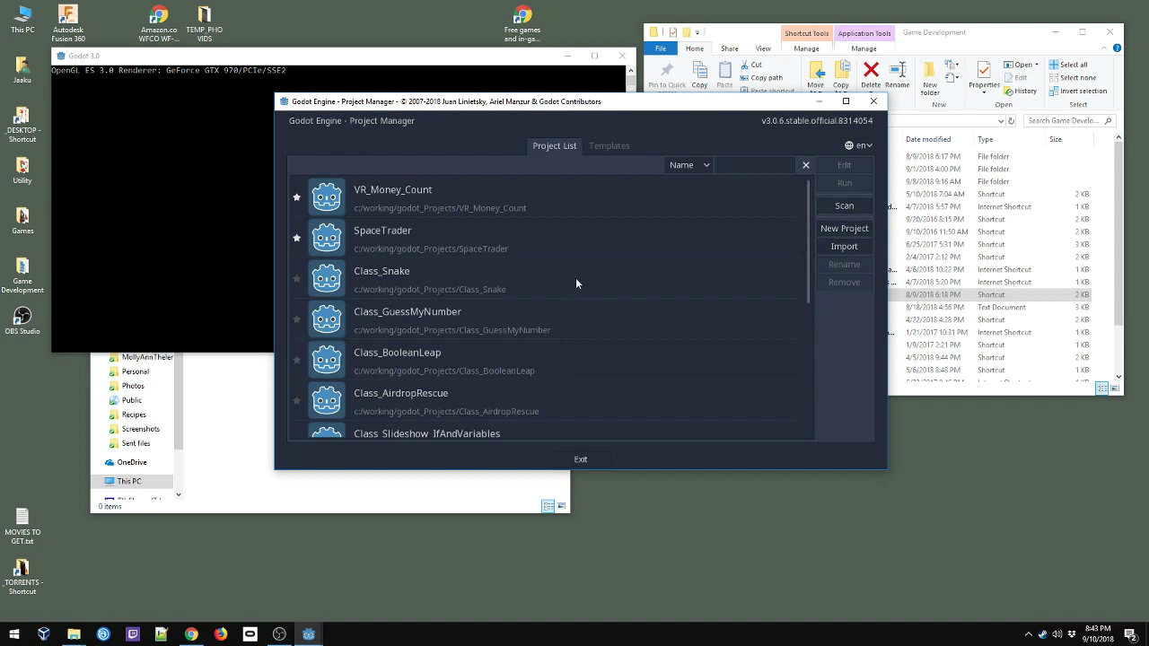
click(443, 239)
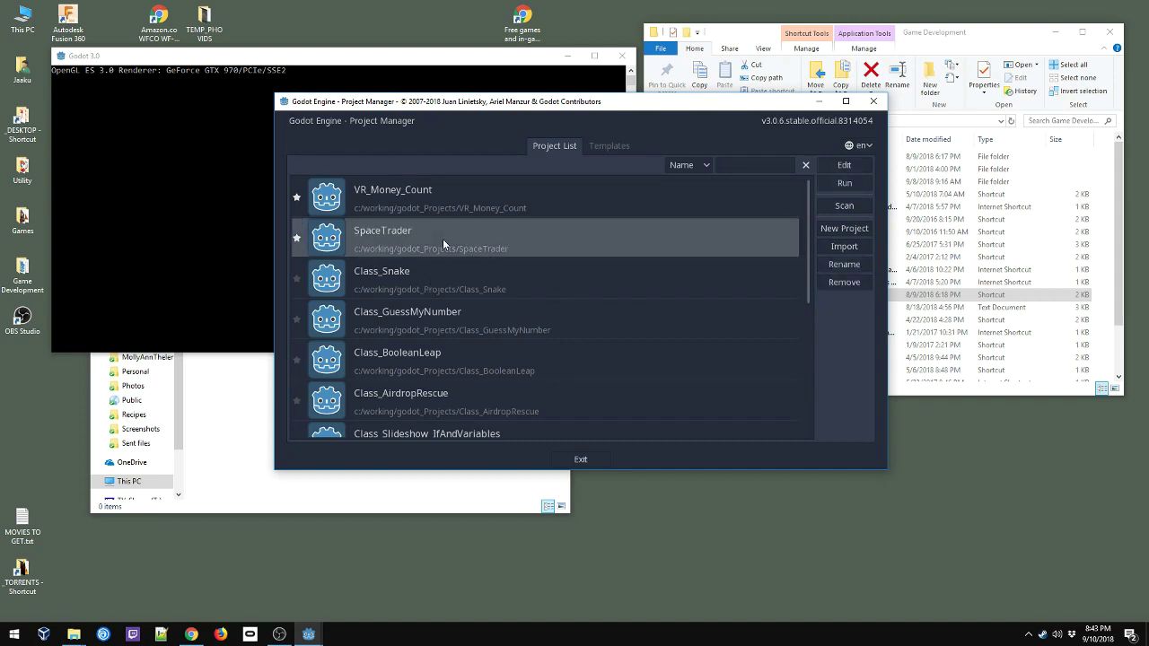
click(844, 165)
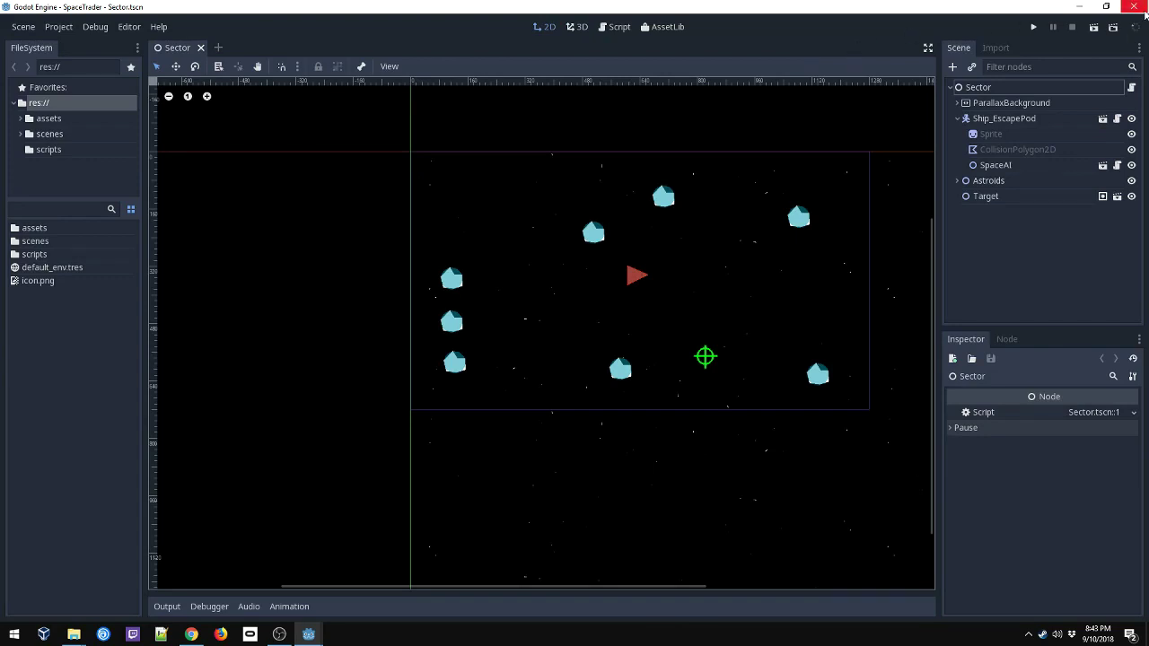
Quit the SpaceTrader editor with confirmation and relaunch Godot 3.0 from its shortcut
click(1135, 7)
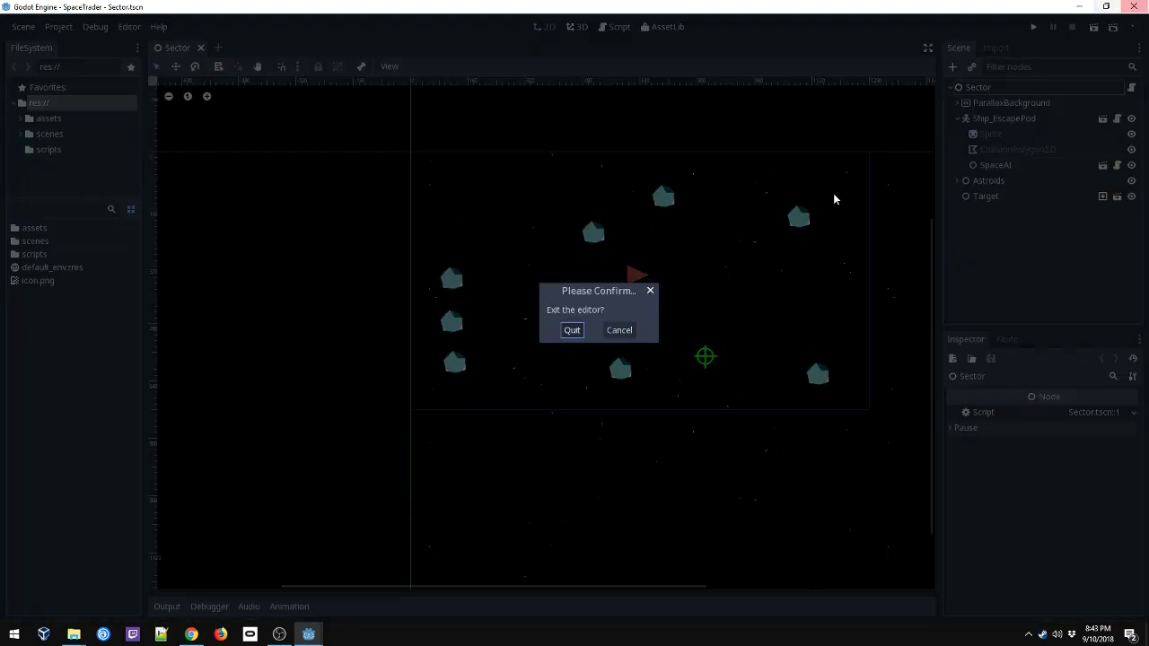
click(579, 330)
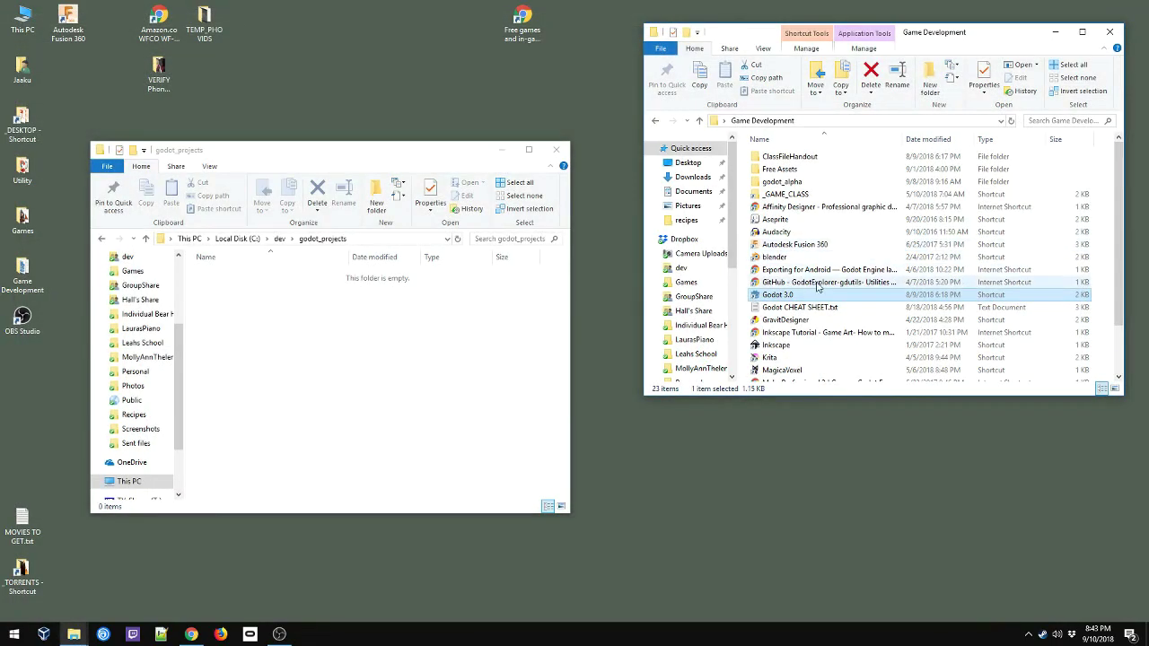
double_click(777, 294)
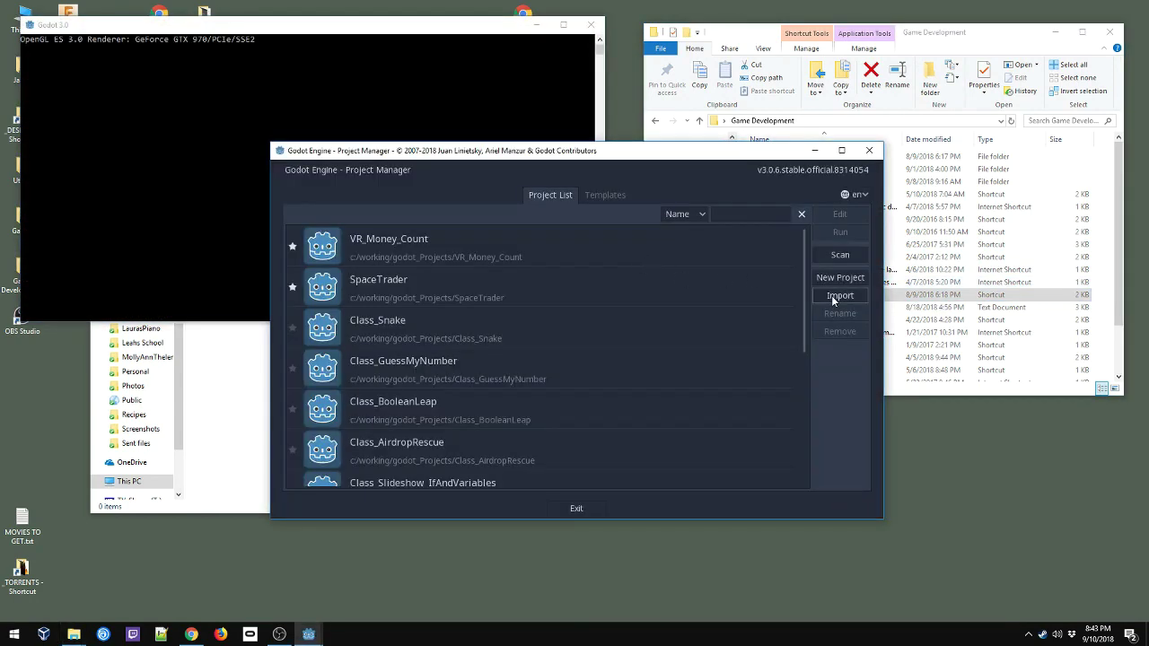
Browse Explorer from the C: drive into C:\working\godot_Projects
click(535, 25)
click(258, 146)
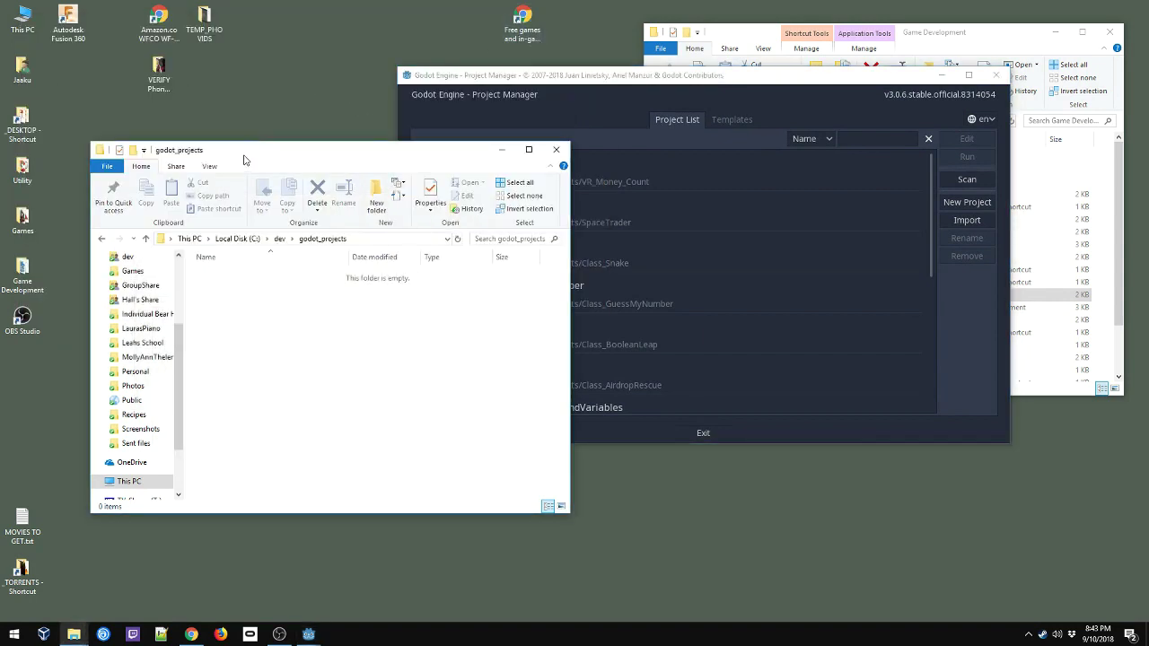
drag(244, 161, 194, 151)
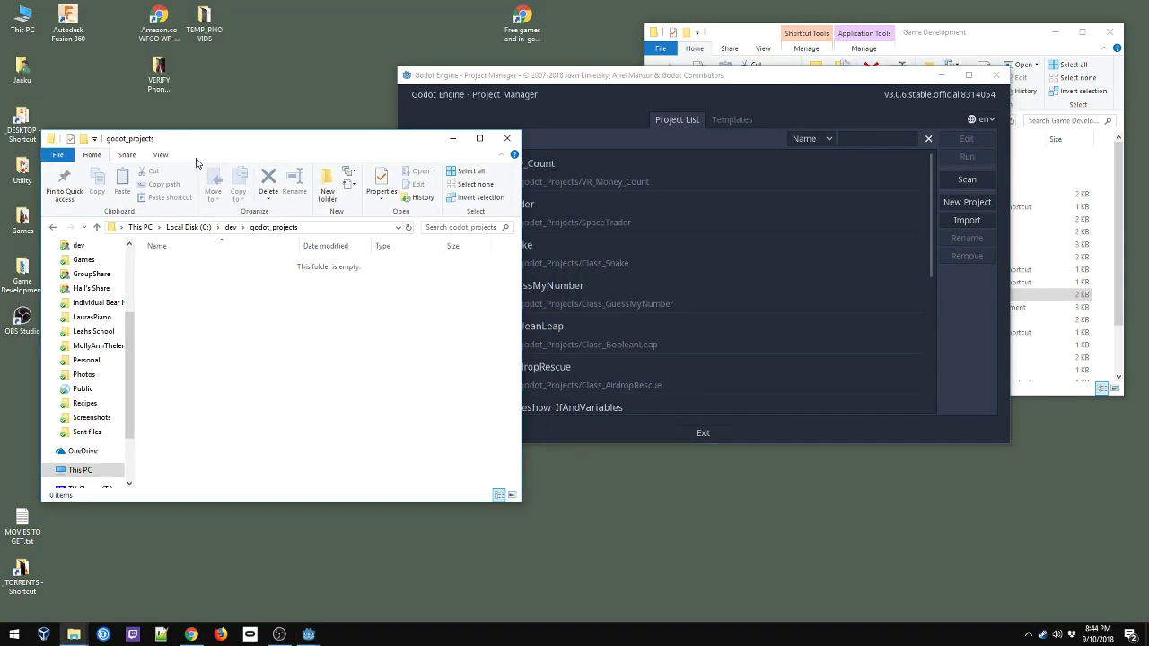
click(231, 227)
click(189, 227)
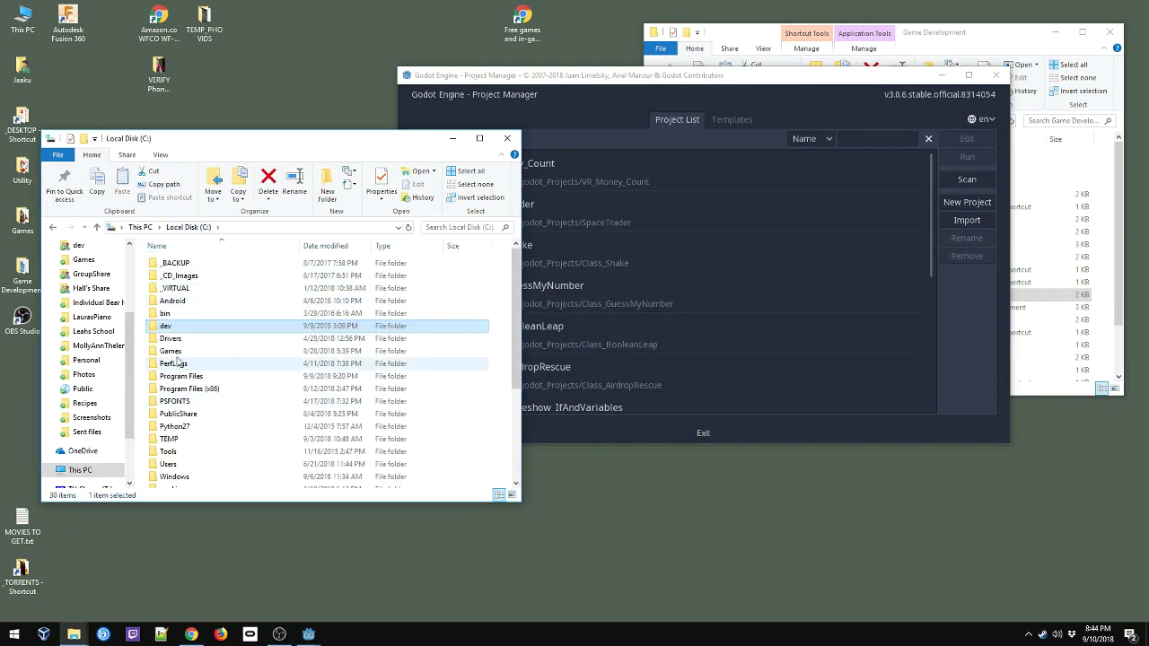
text(wo)
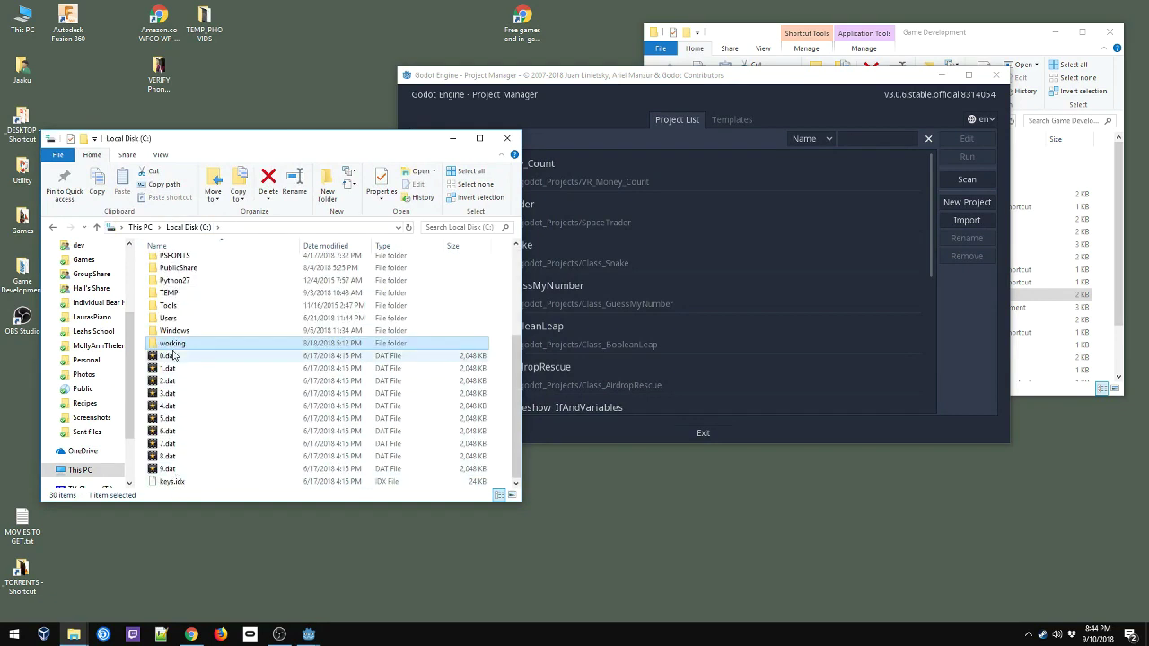
key(Return)
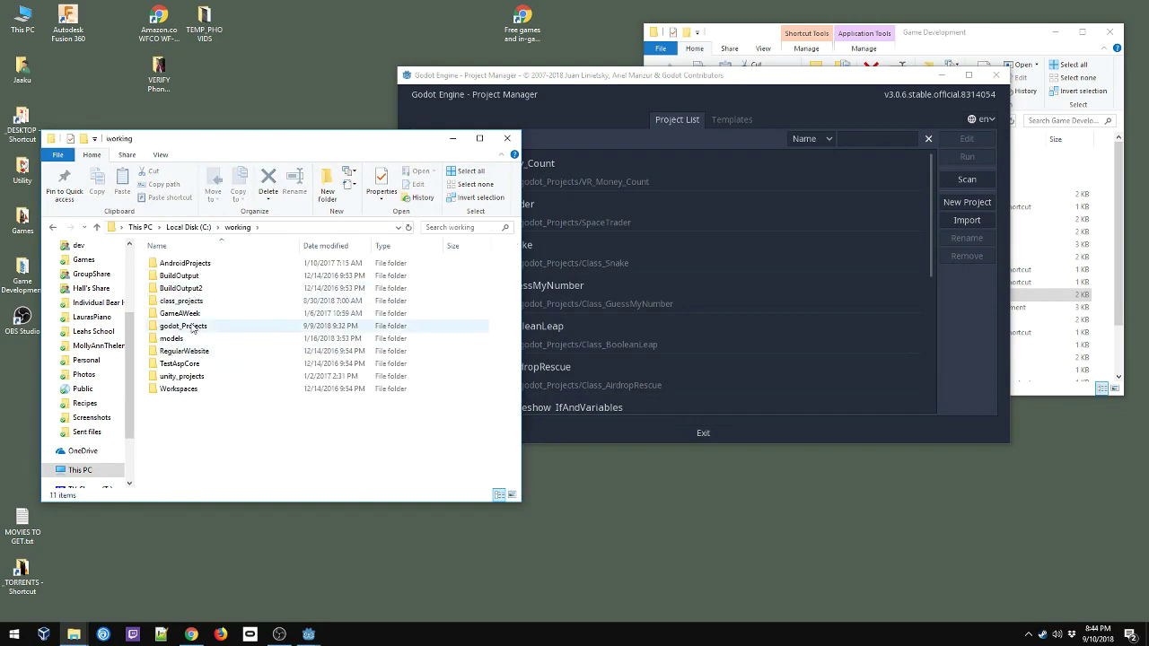
double_click(192, 326)
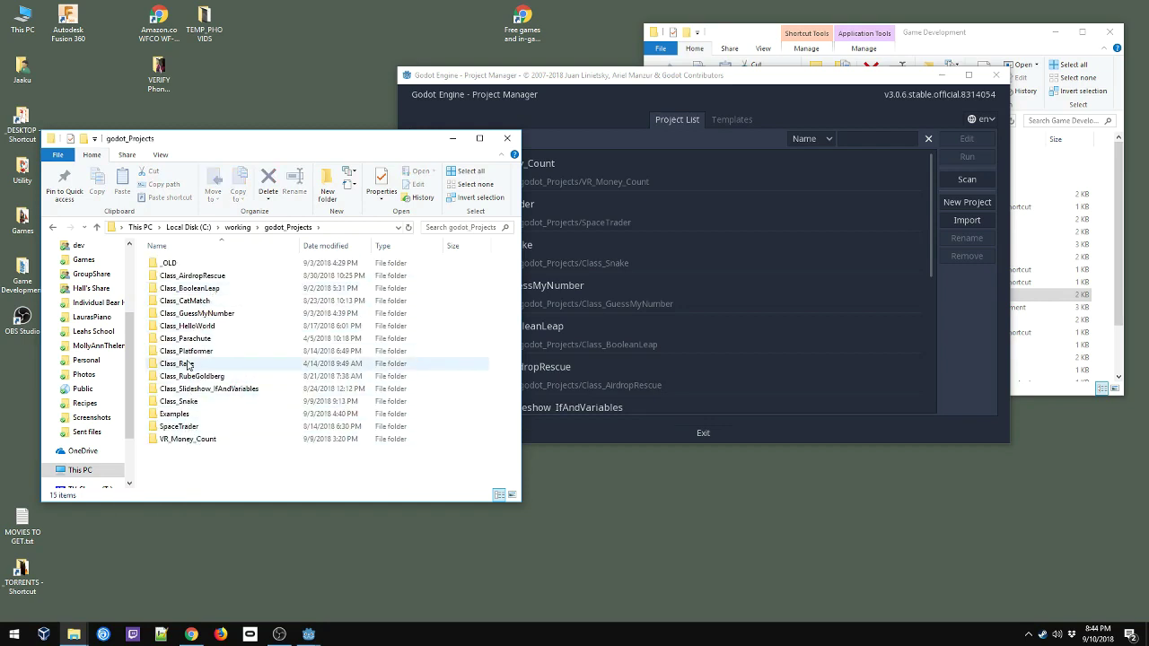
Paste the Class_Race project folder into the empty C:\dev\godot_projects folder
click(195, 229)
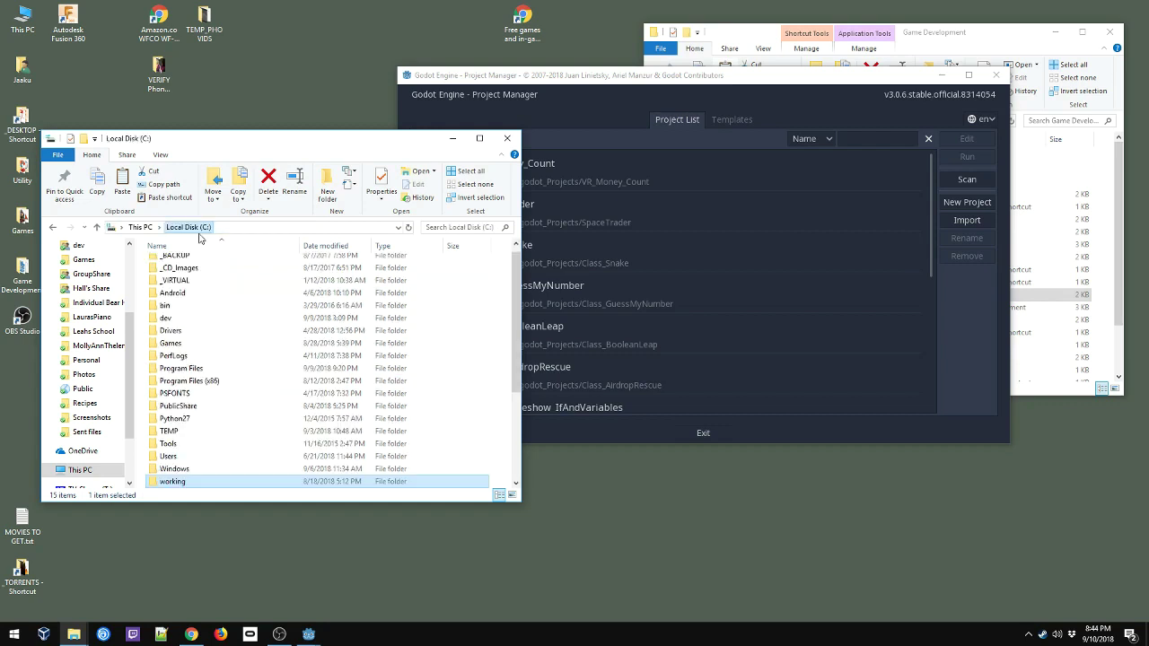
double_click(167, 319)
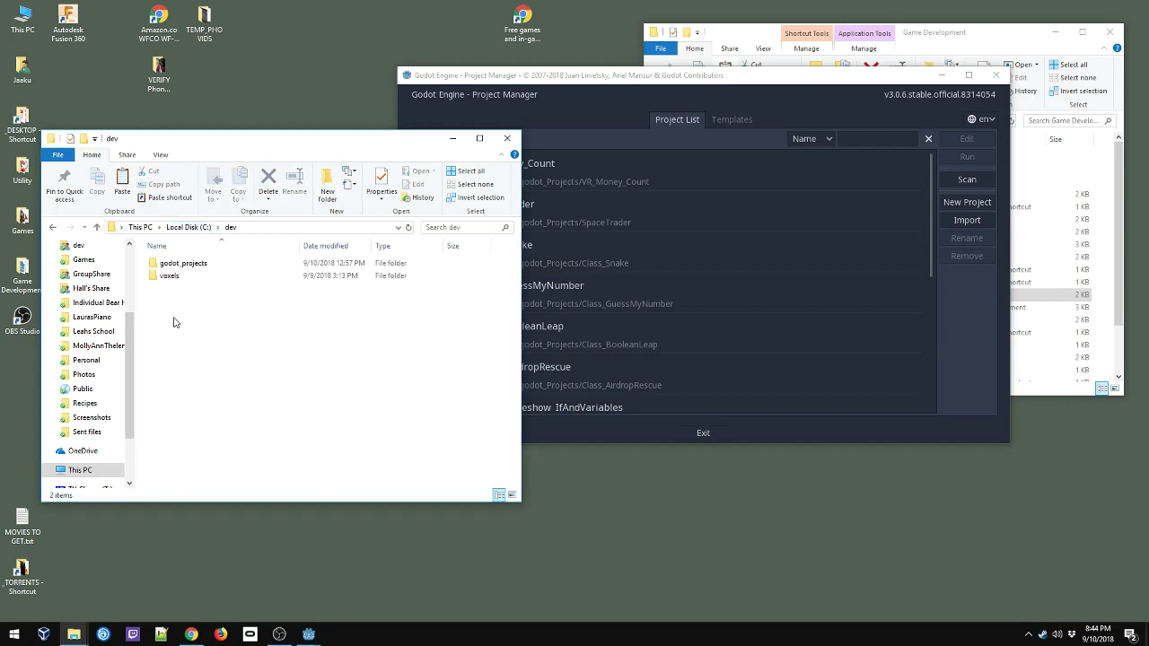
double_click(180, 263)
key(ctrl+v)
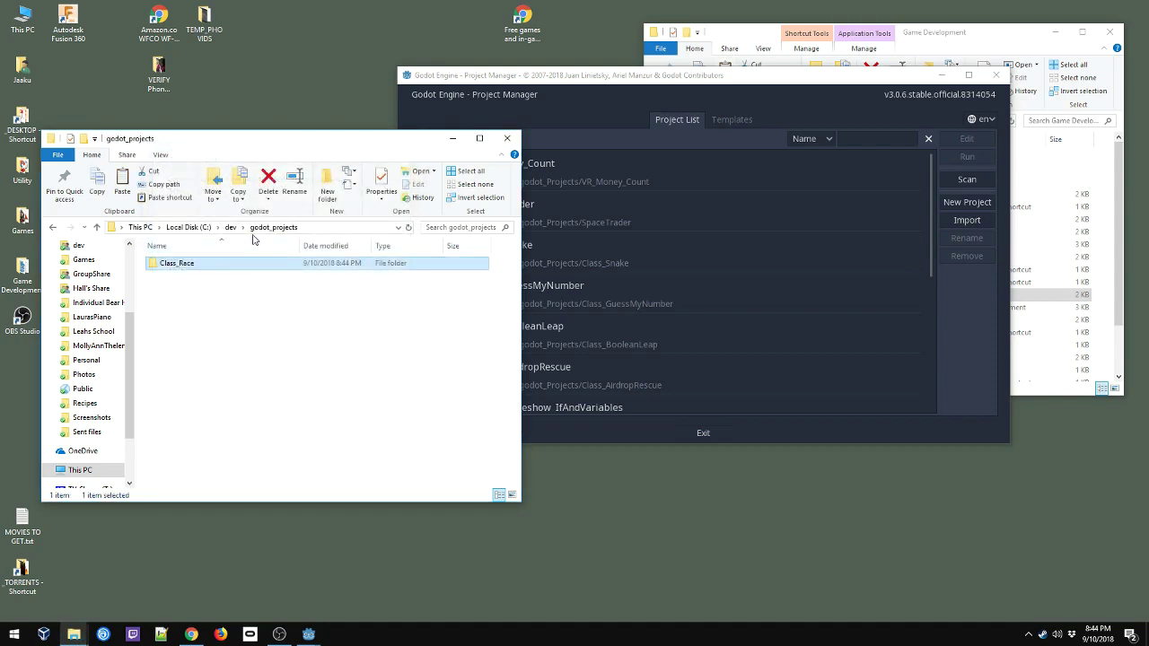
click(587, 80)
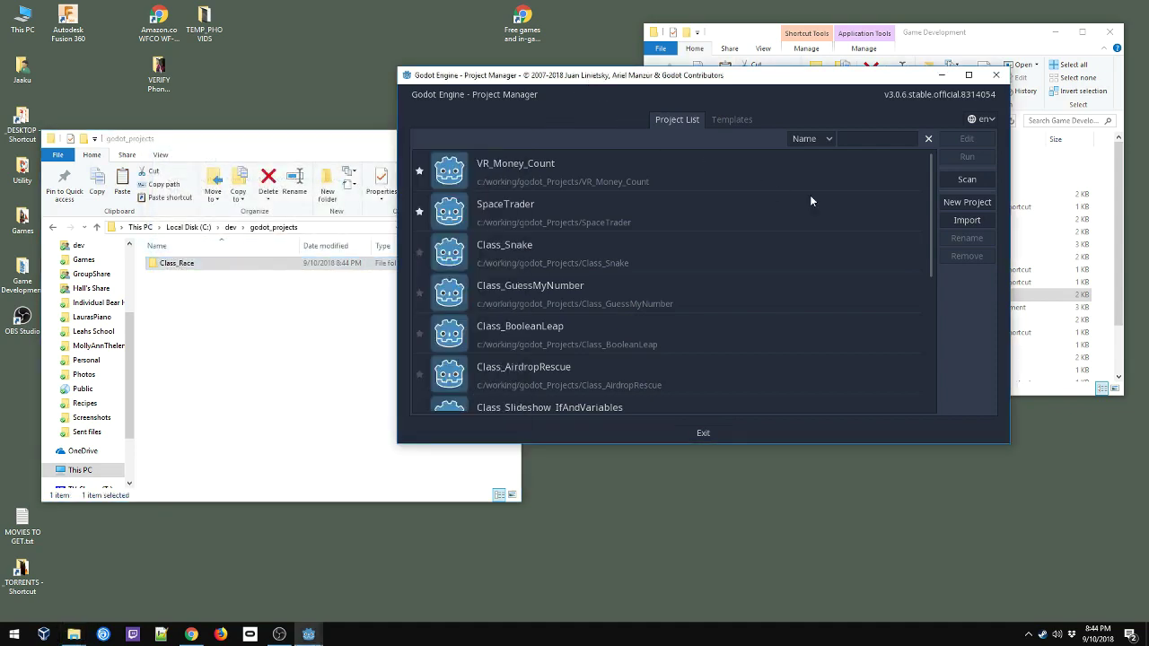
Pick c:/dev/godot_projects/Class_Race/project.godot as the project to import
click(969, 224)
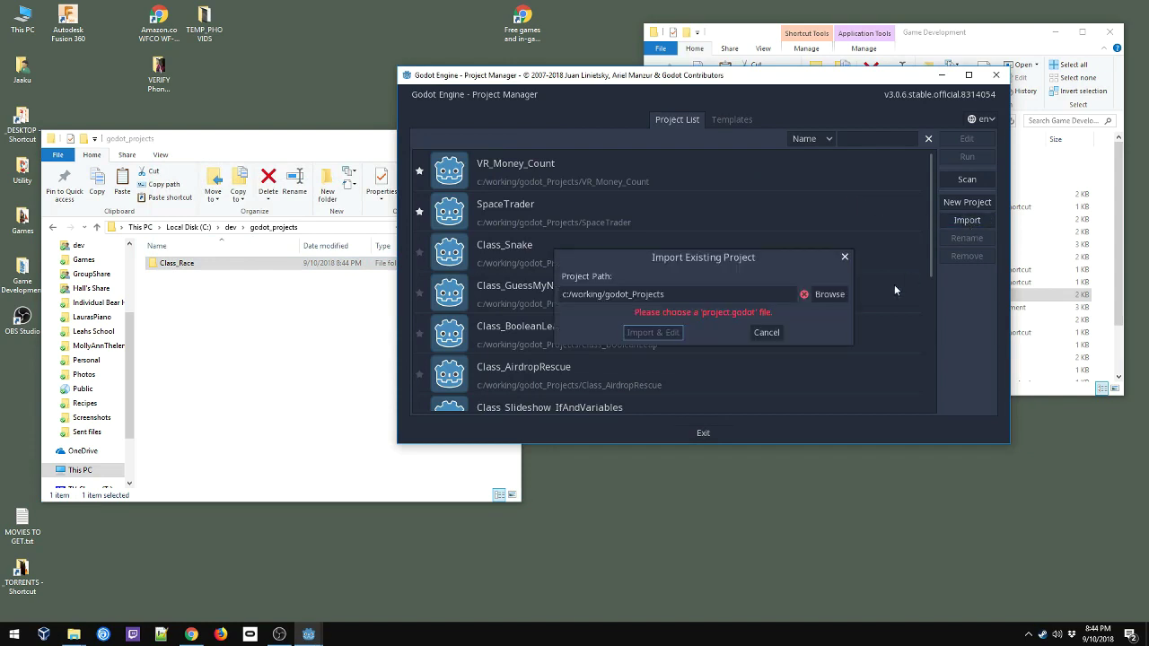
click(828, 295)
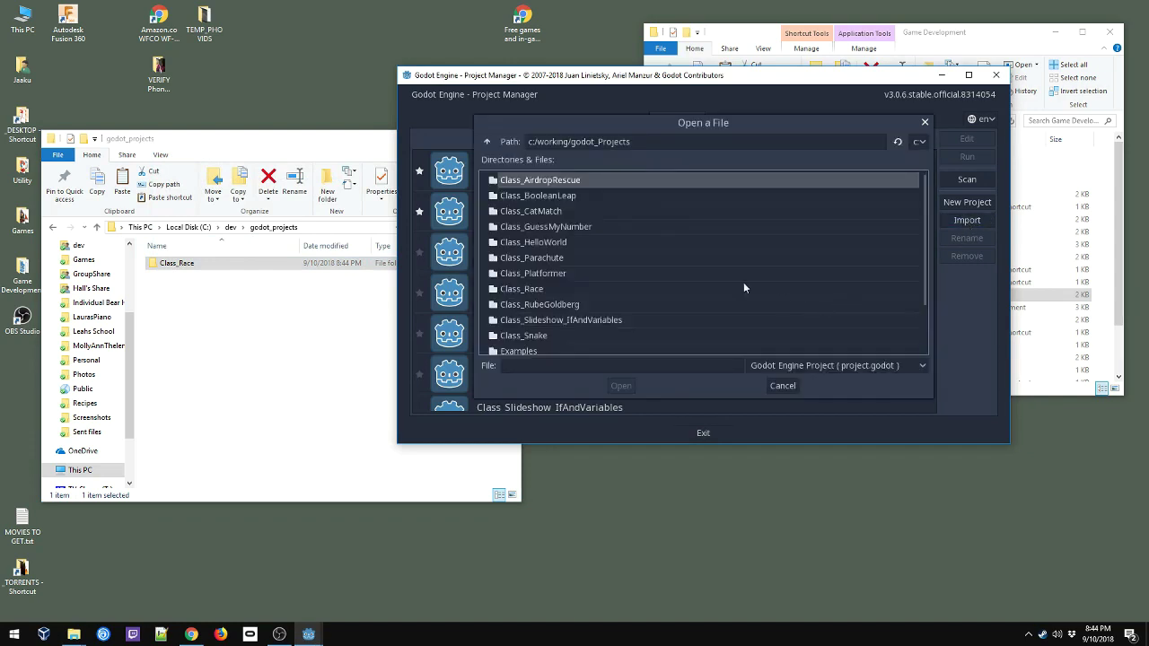
click(488, 141)
click(490, 141)
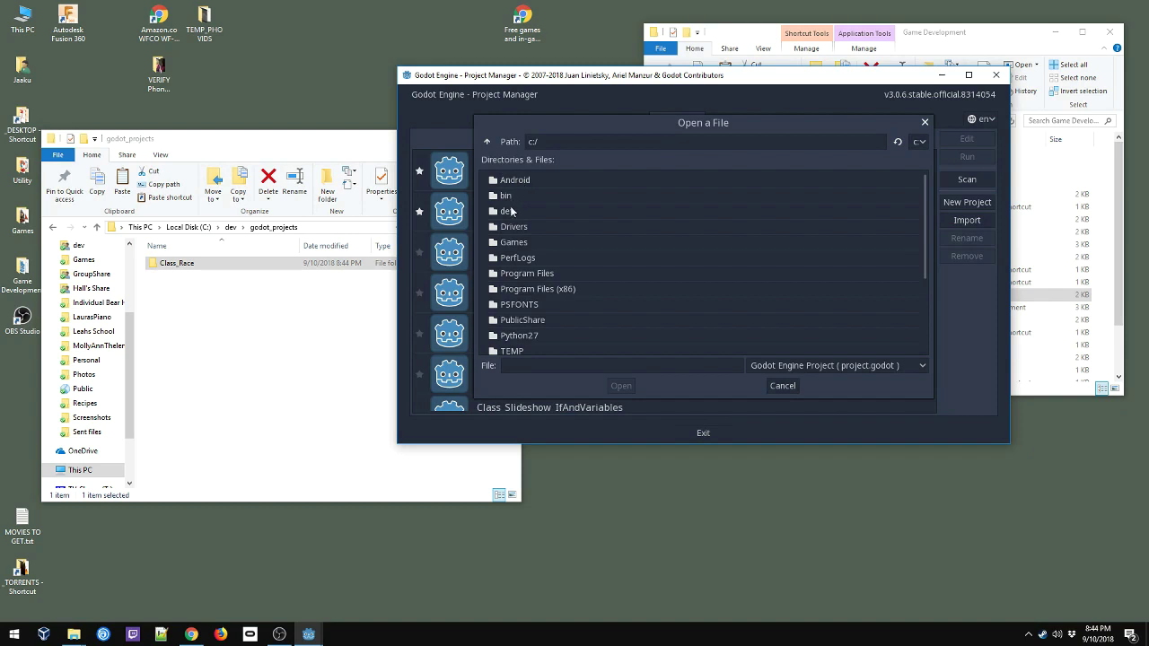
double_click(507, 211)
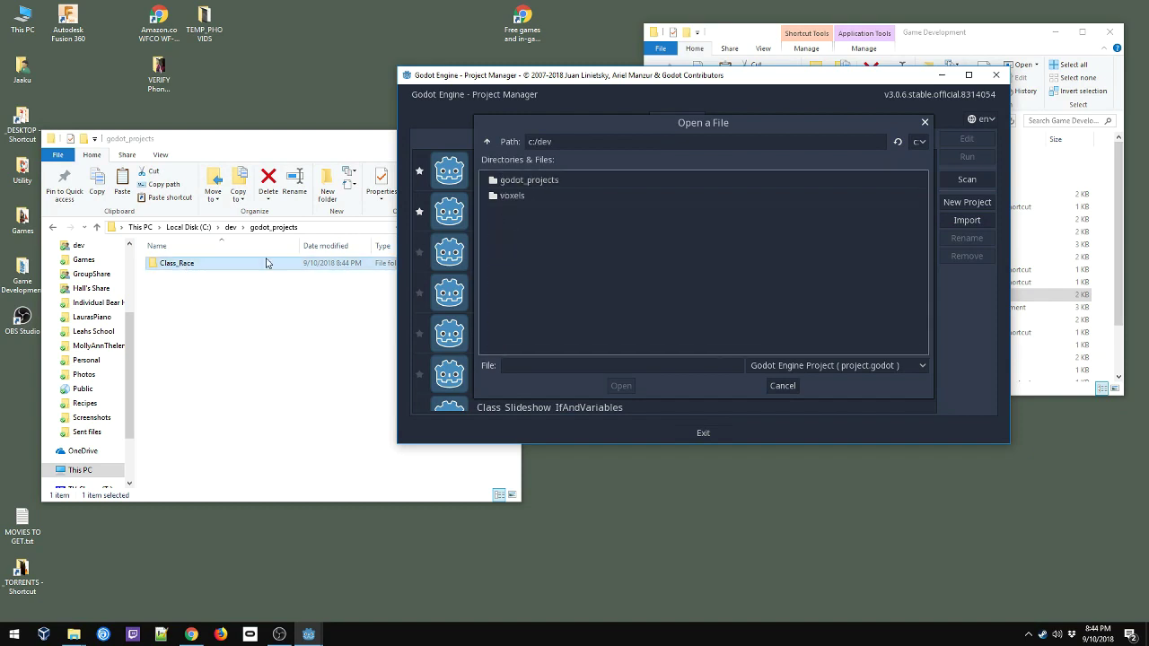
double_click(521, 180)
click(528, 183)
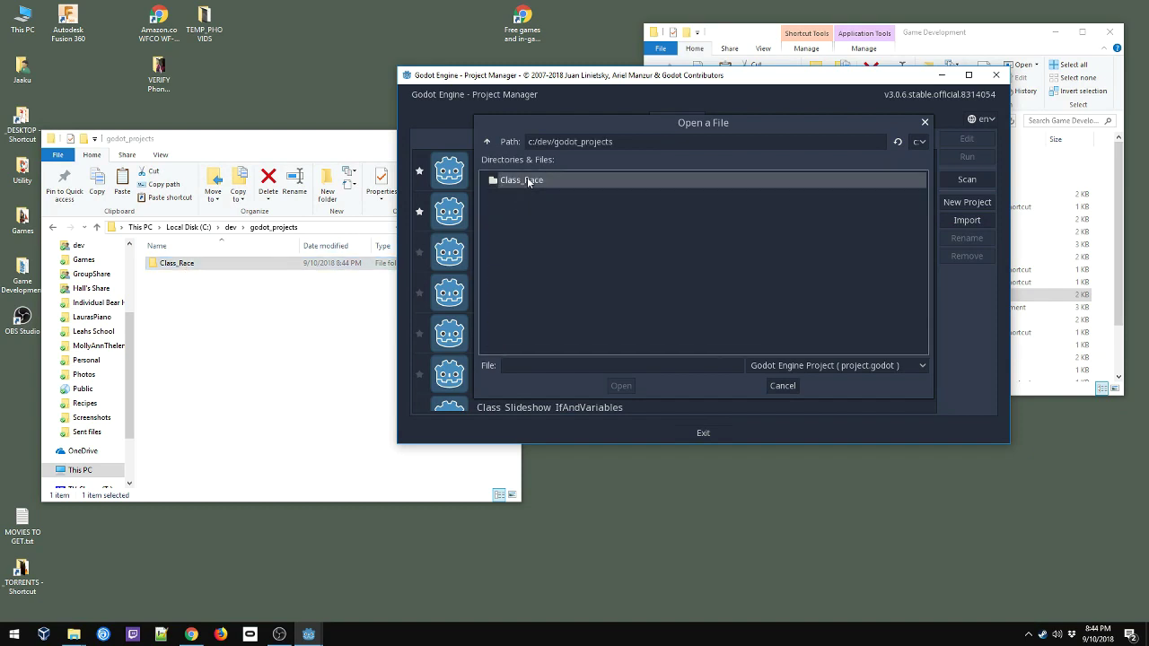
double_click(528, 181)
click(513, 291)
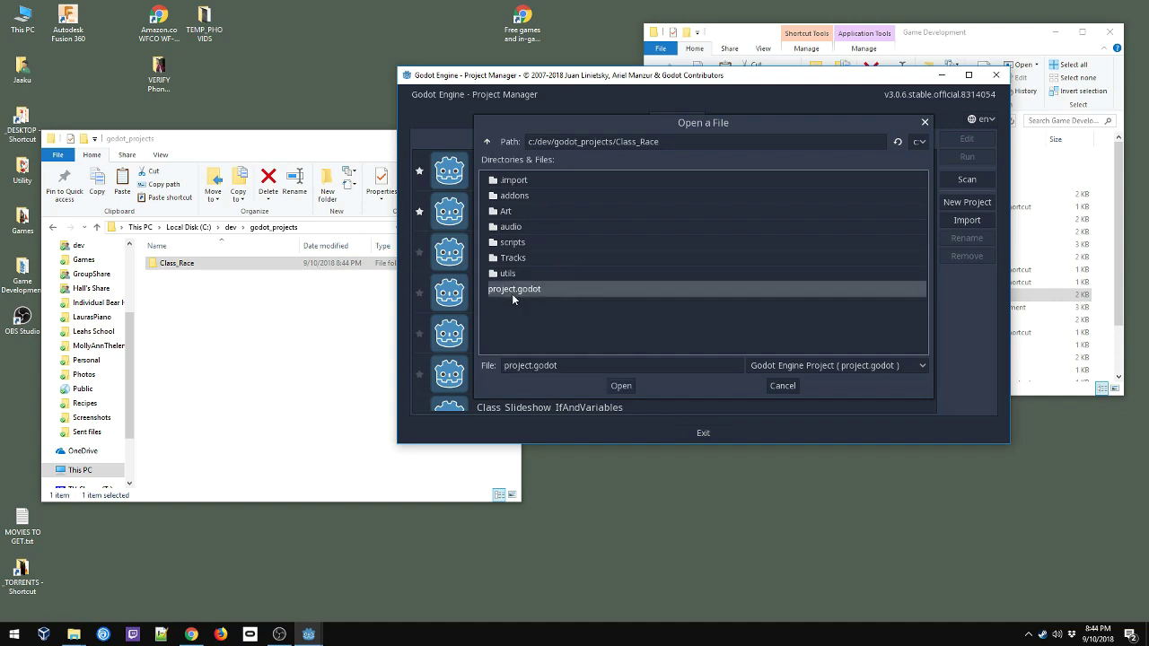
click(619, 389)
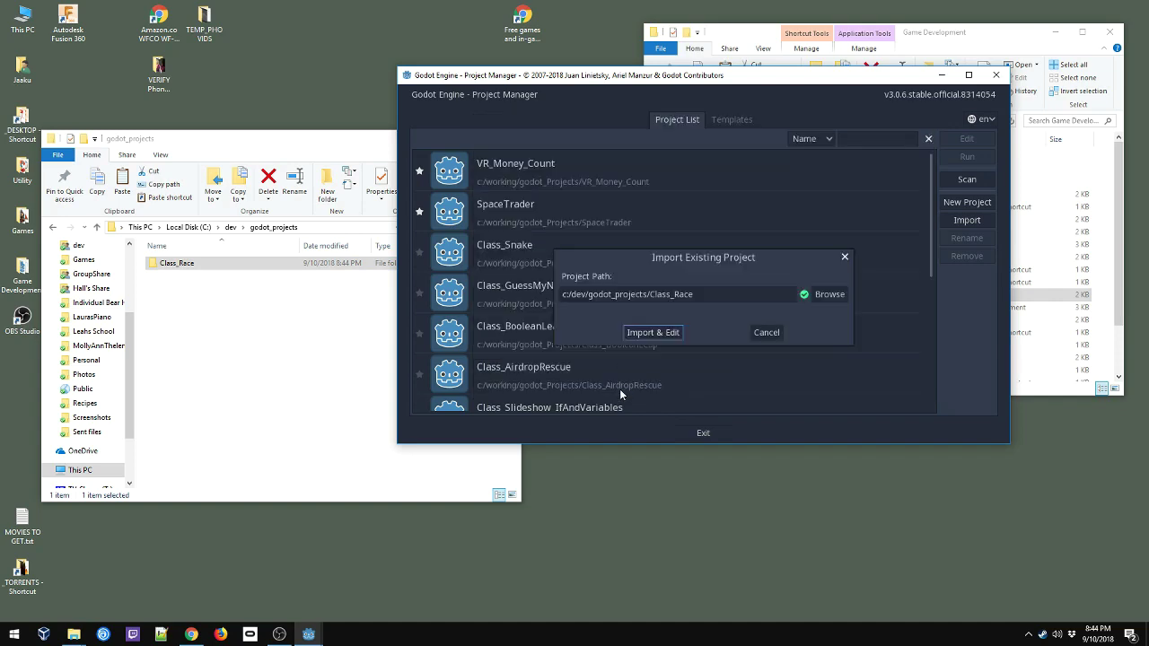
Import and edit Class_Race, then quit the editor with confirmation
click(658, 332)
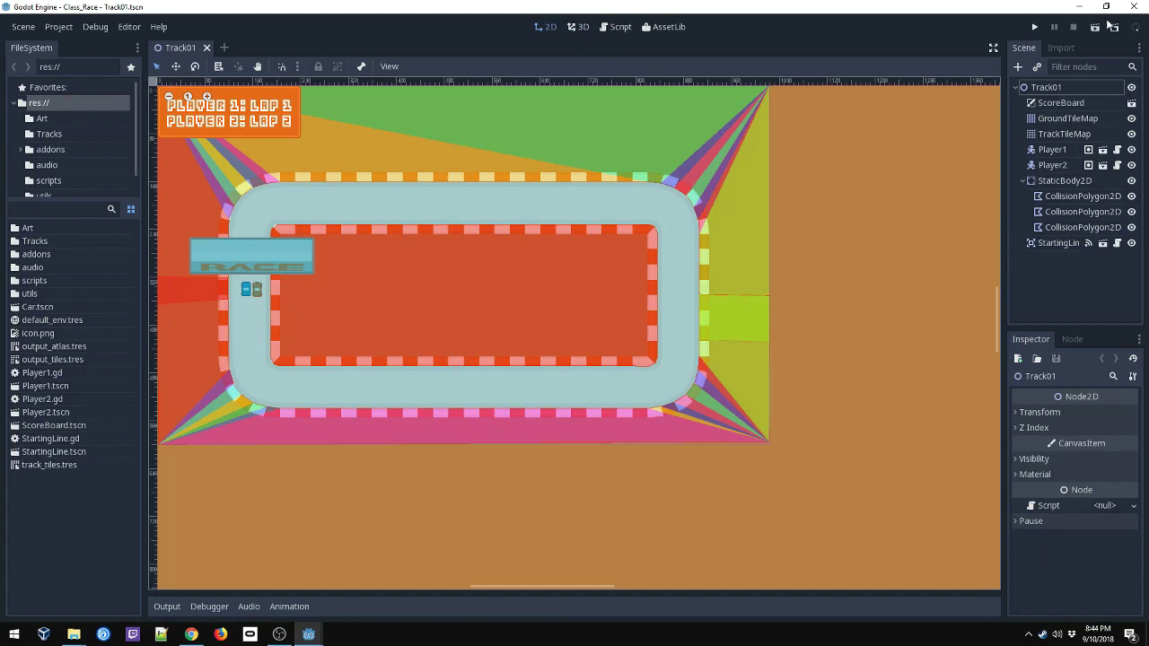
click(1133, 7)
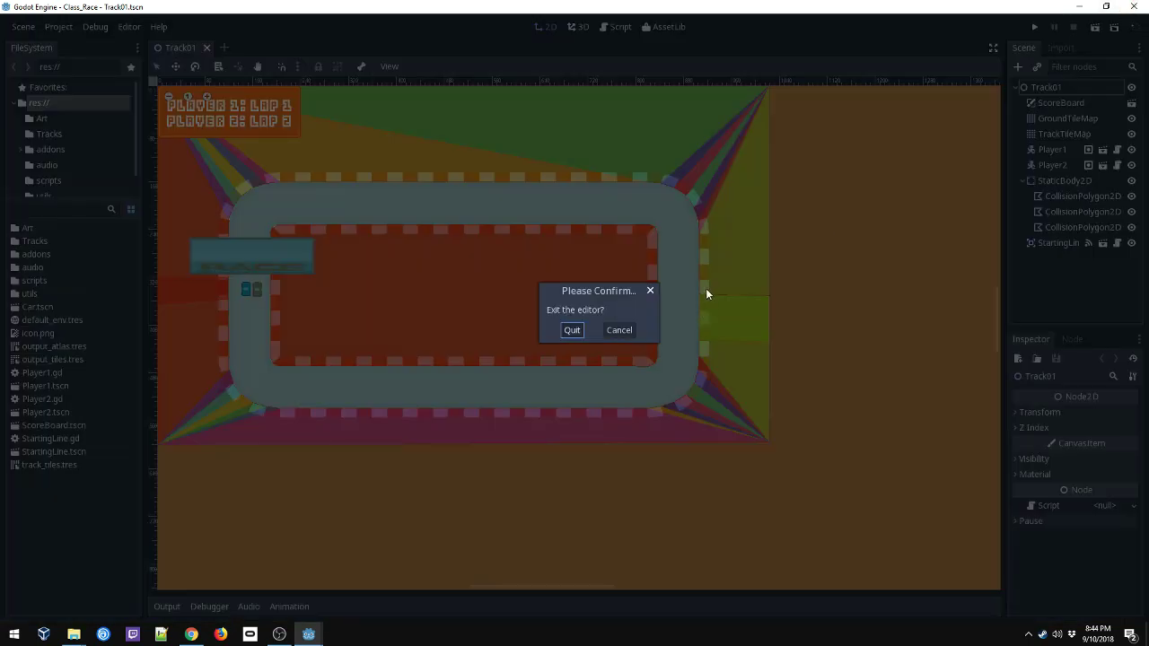
click(569, 329)
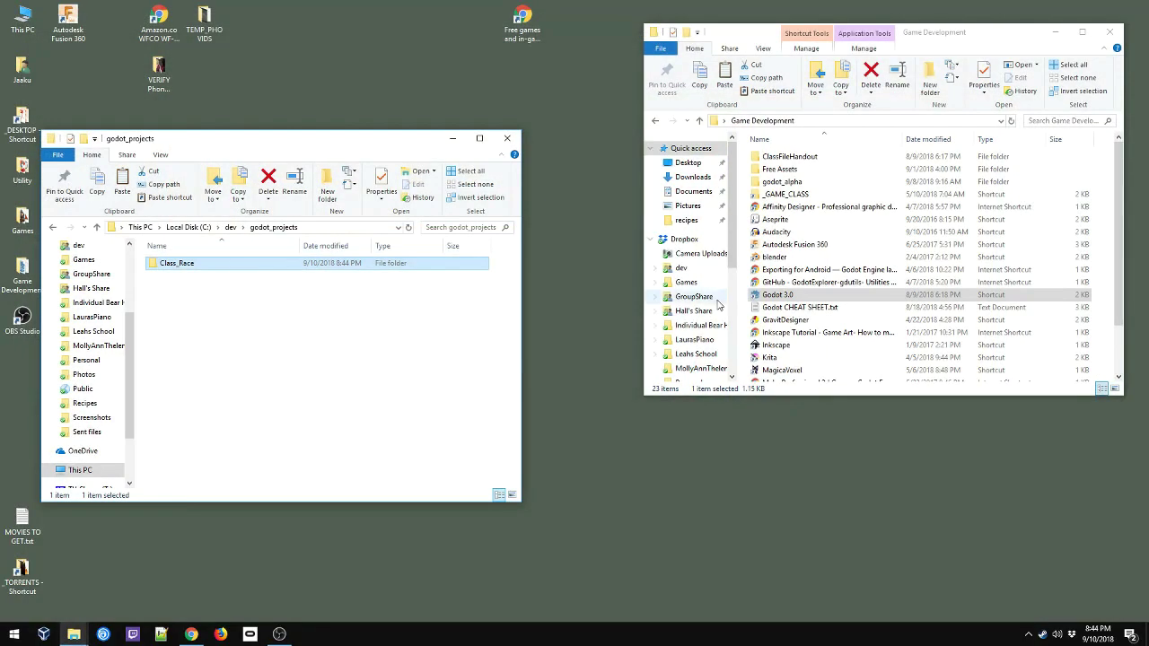
Relaunch Godot and remove the c:/dev/godot_projects Class_Race entry from the project list
double_click(769, 296)
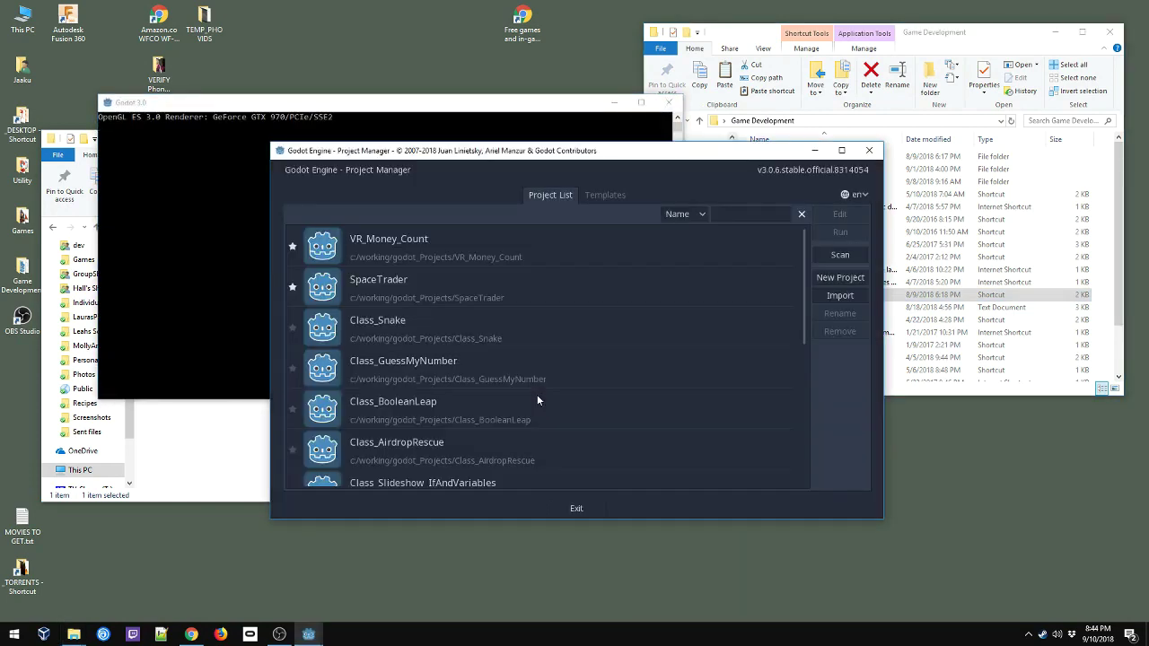
scroll(537, 394, down, 6)
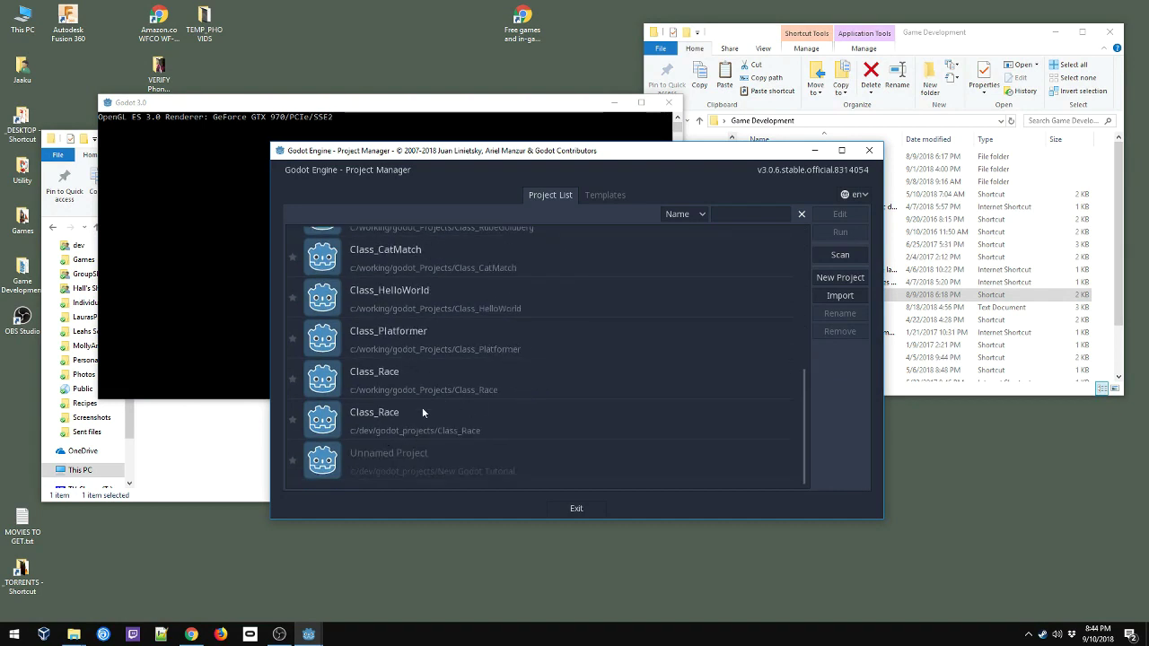
click(357, 432)
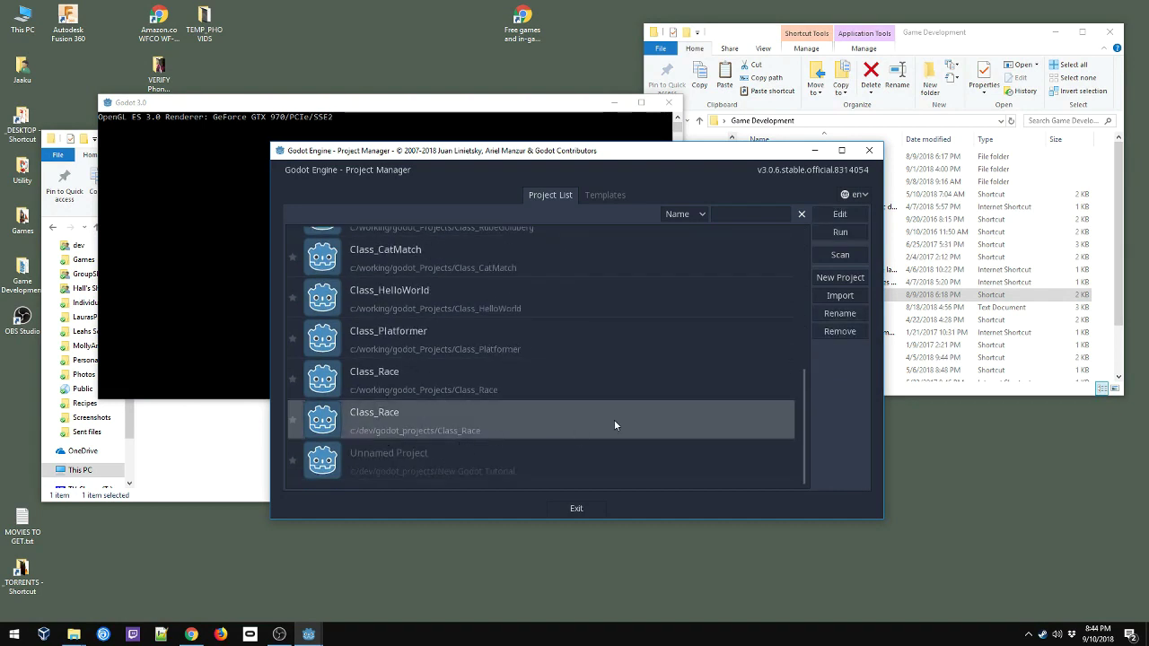
click(835, 332)
click(535, 351)
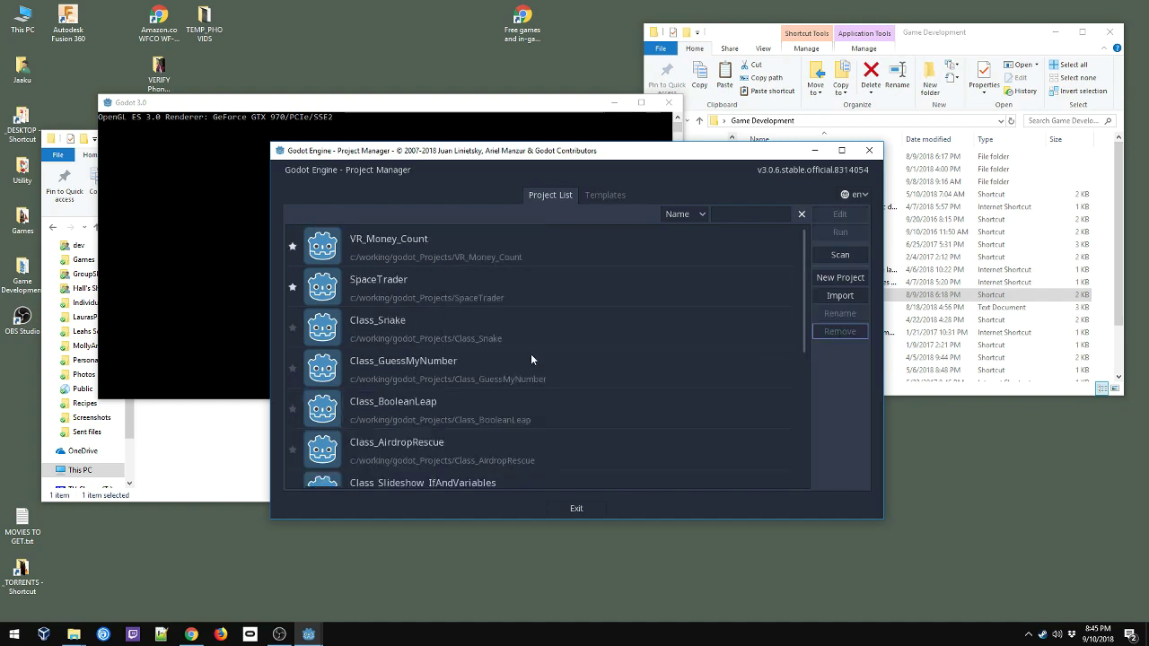
click(90, 162)
Create a test New folder in godot_projects and delete it again
key(ctrl+shift+n)
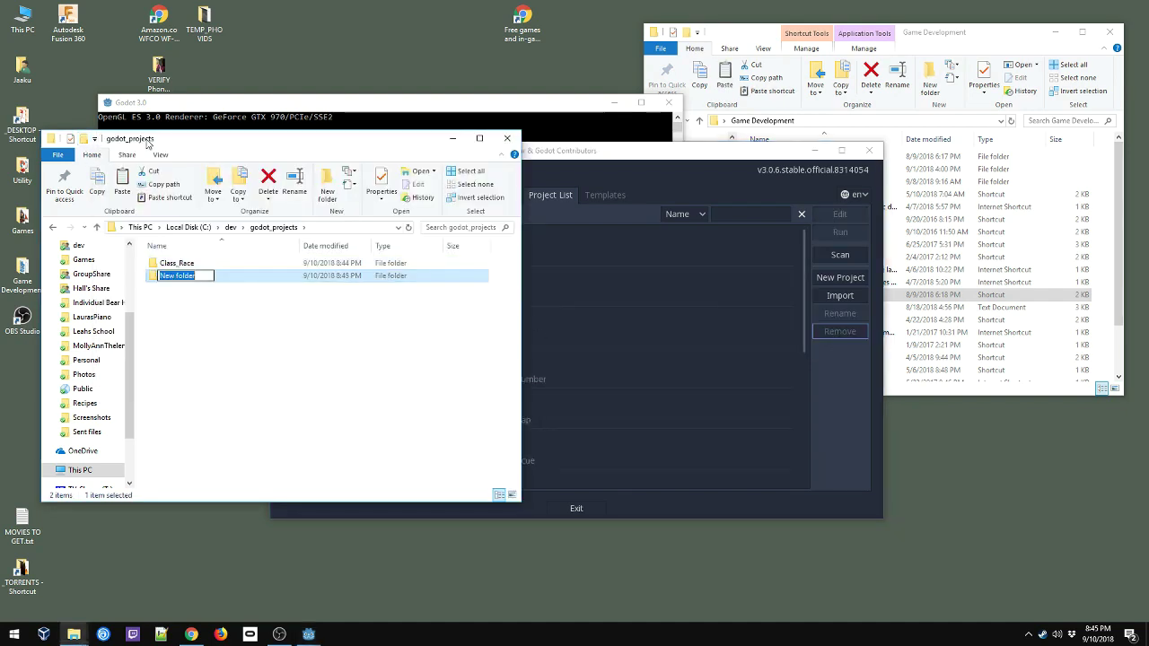
click(187, 285)
click(187, 285)
key(Delete)
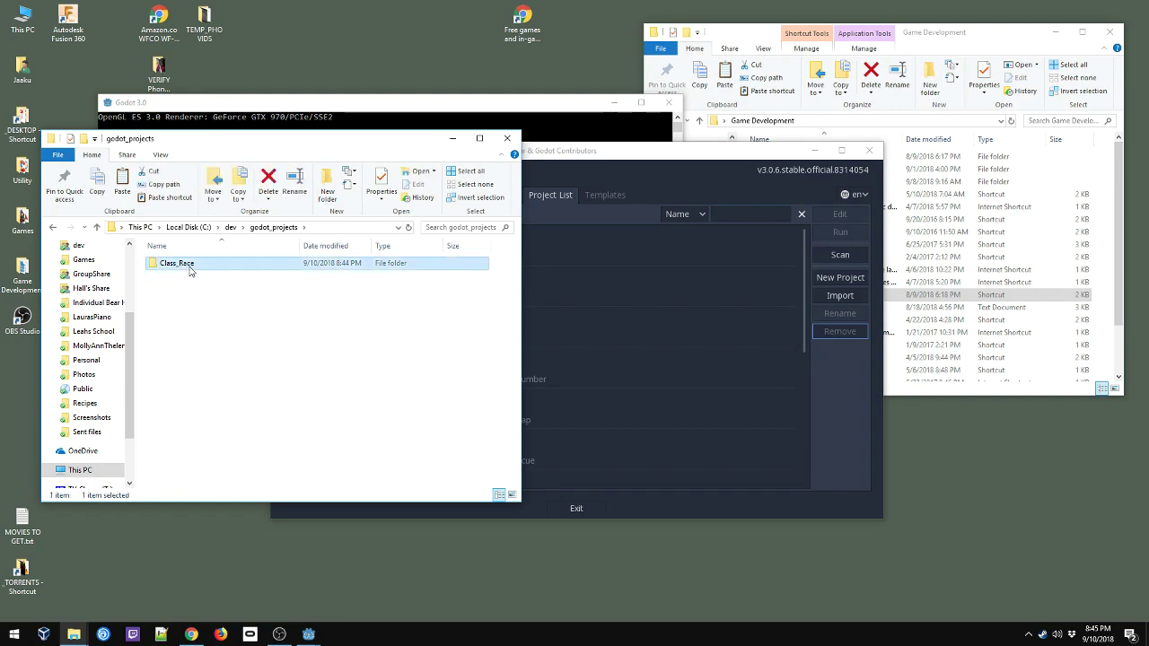
Permanently delete the Class_Race folder with Shift+Delete and bring the Project Manager forward
double_click(184, 264)
click(274, 228)
click(574, 167)
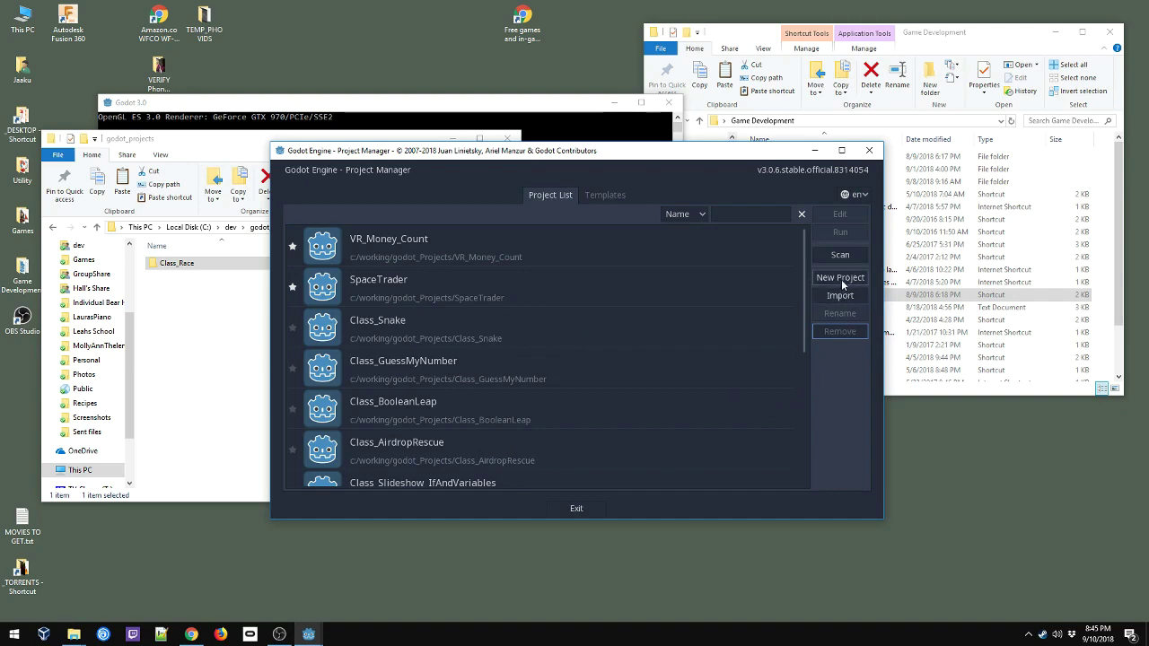
drag(628, 151, 771, 189)
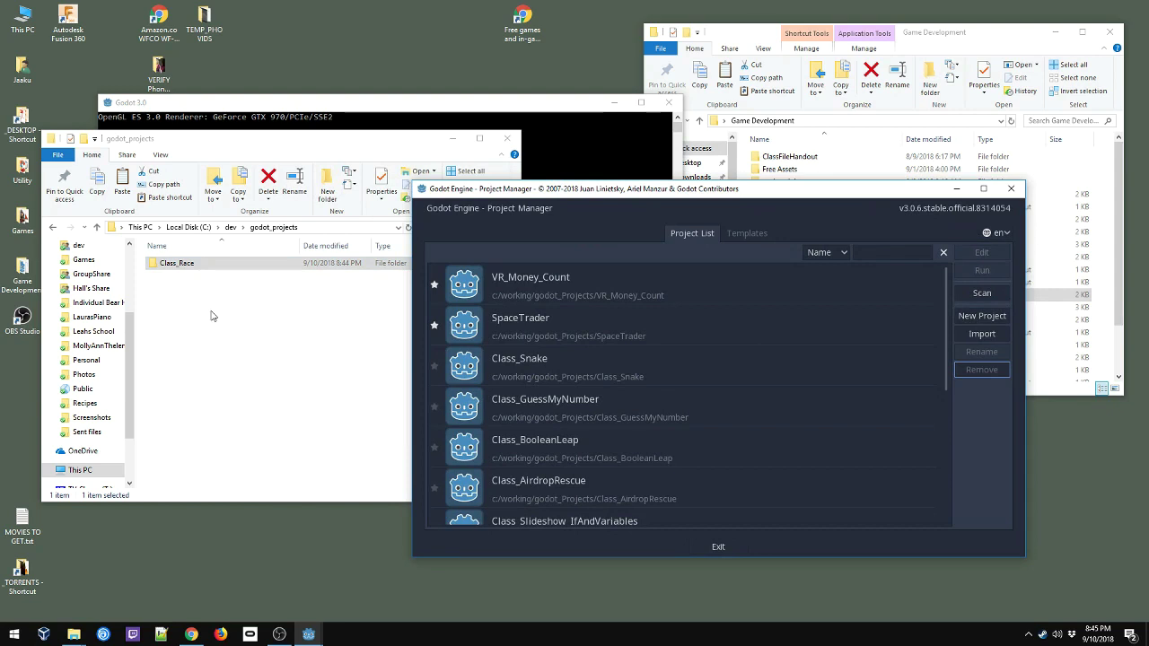
click(180, 263)
key(shift+Delete)
key(Return)
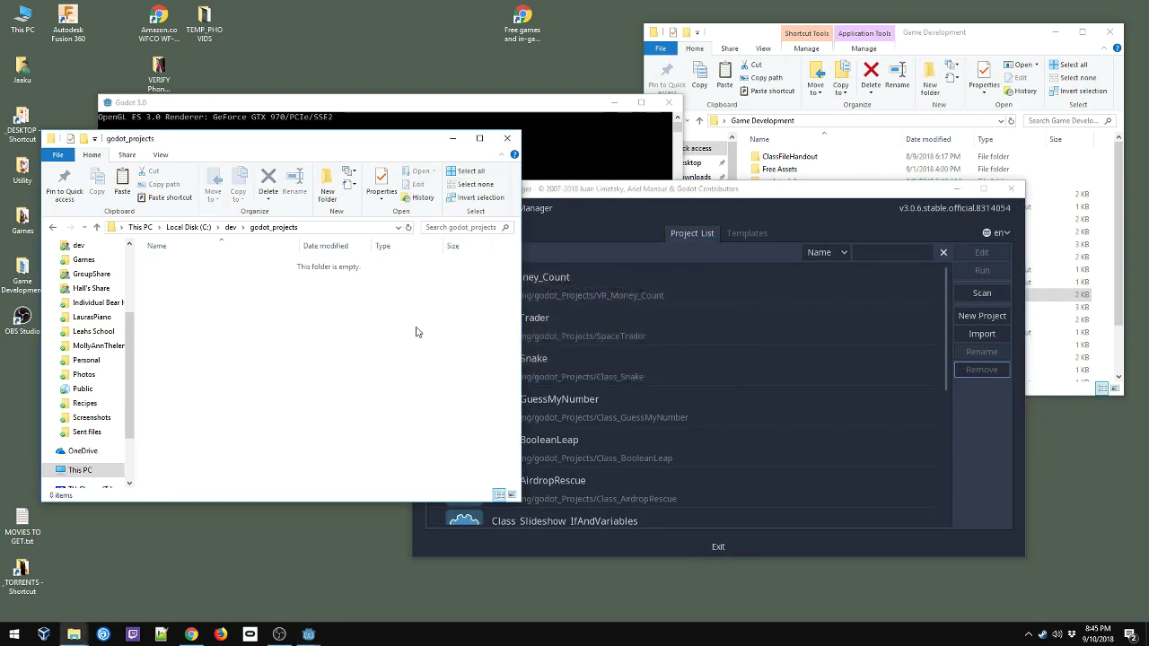
click(1009, 398)
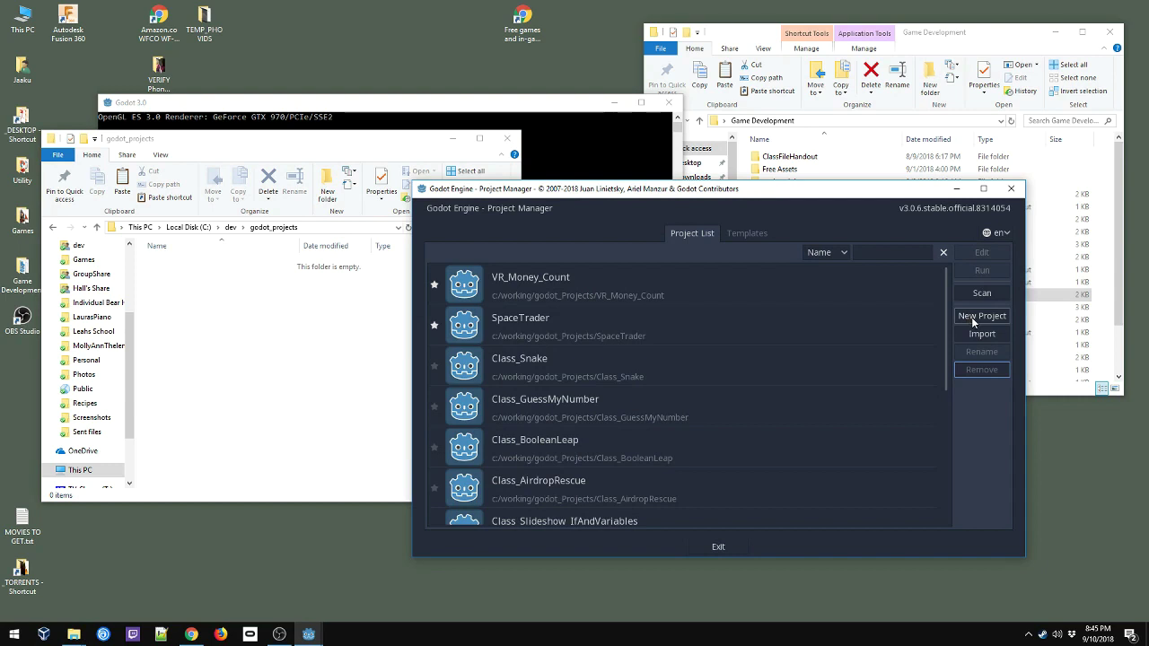
Start a new project located in c:/dev/godot_projects
click(978, 316)
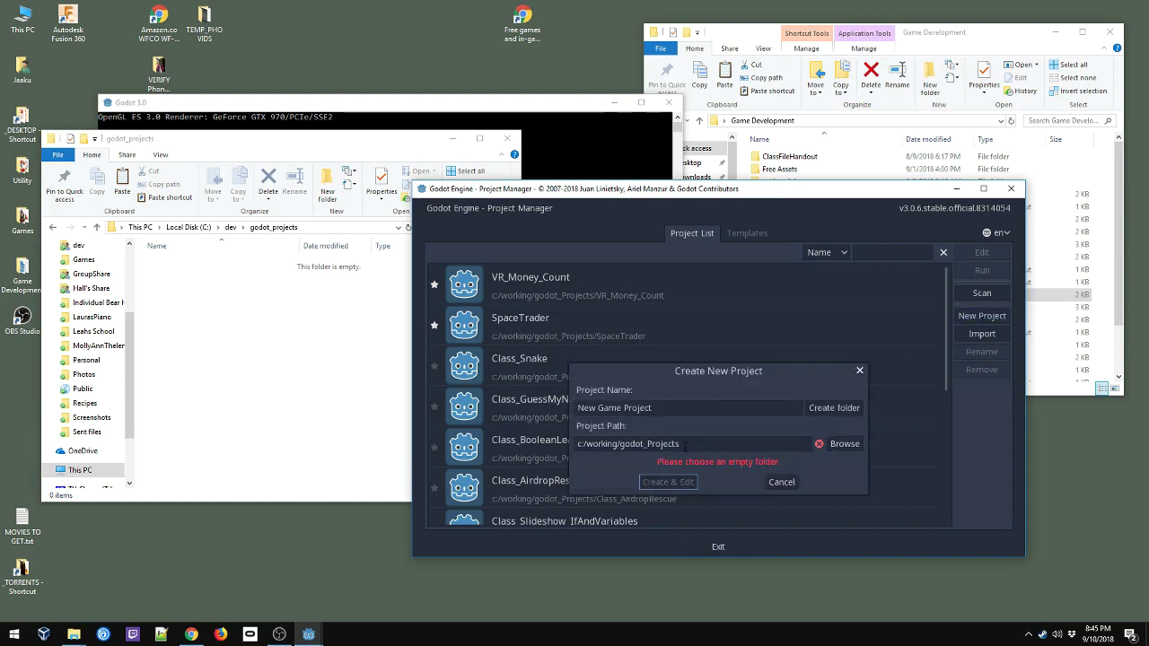
click(843, 446)
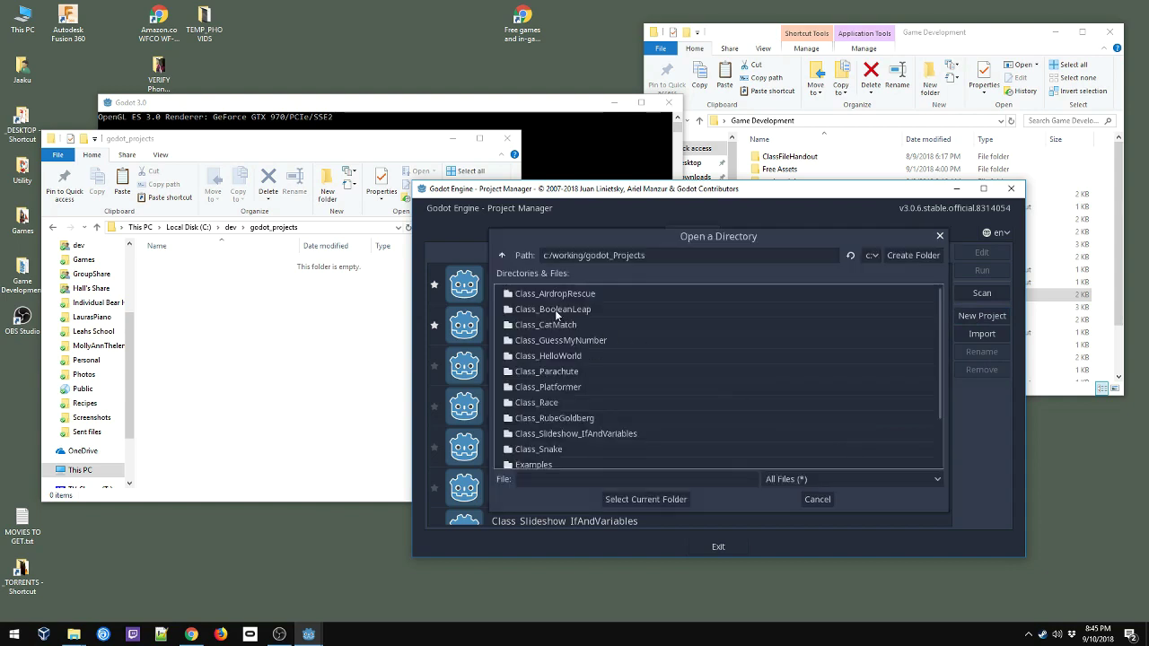
click(502, 257)
click(502, 257)
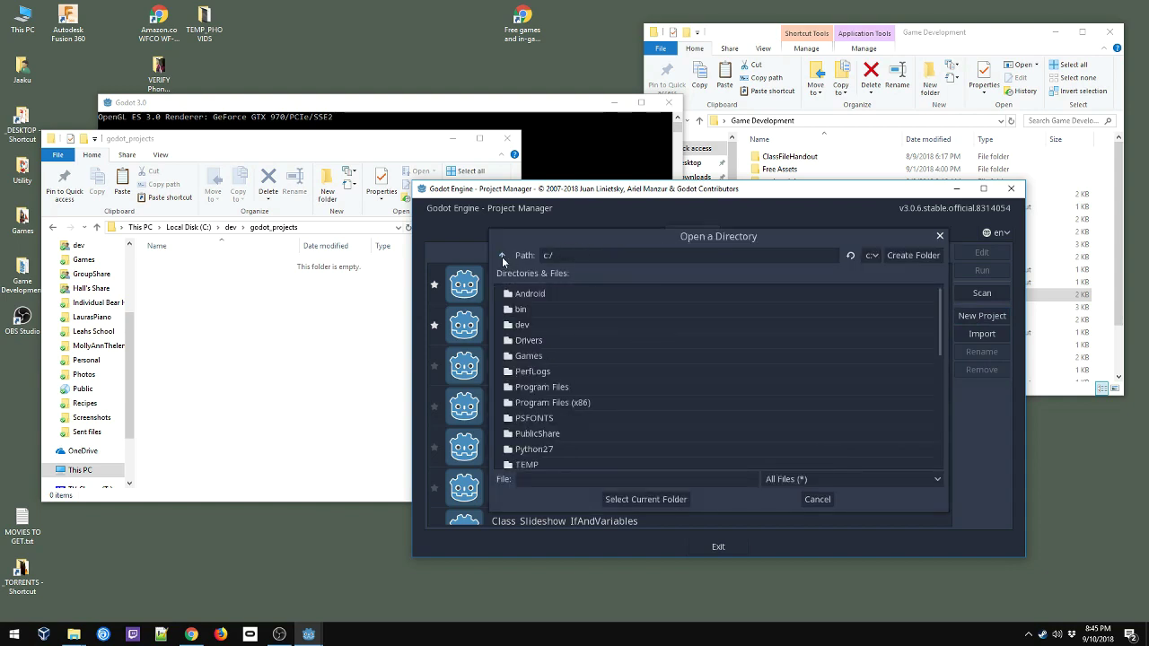
double_click(526, 325)
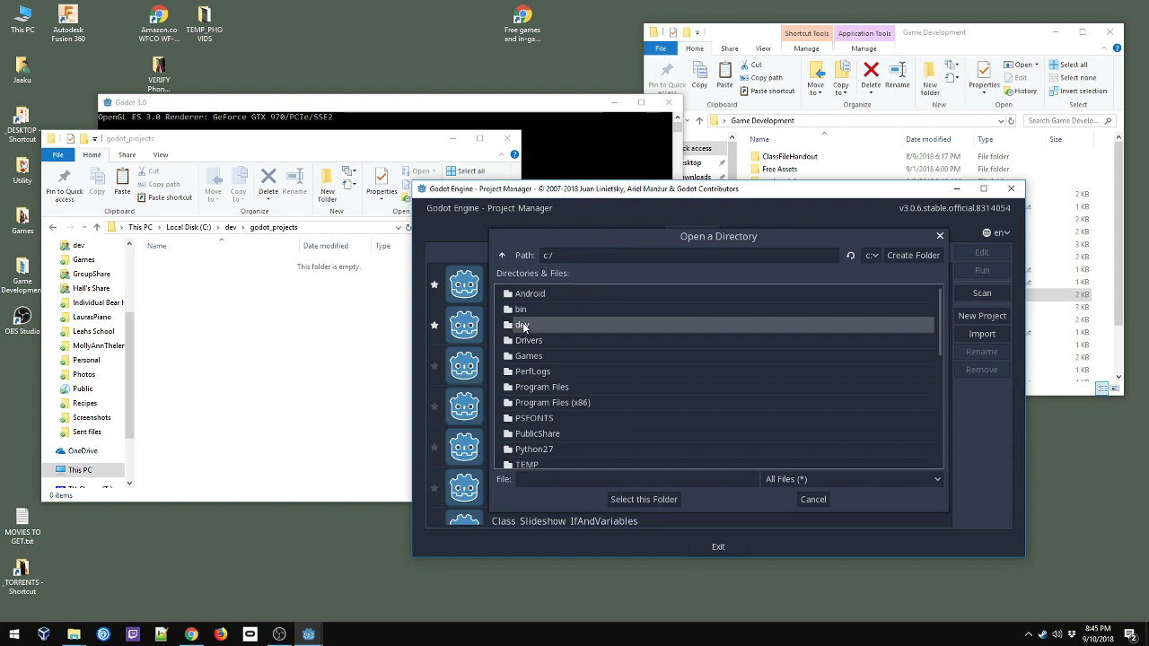
double_click(539, 295)
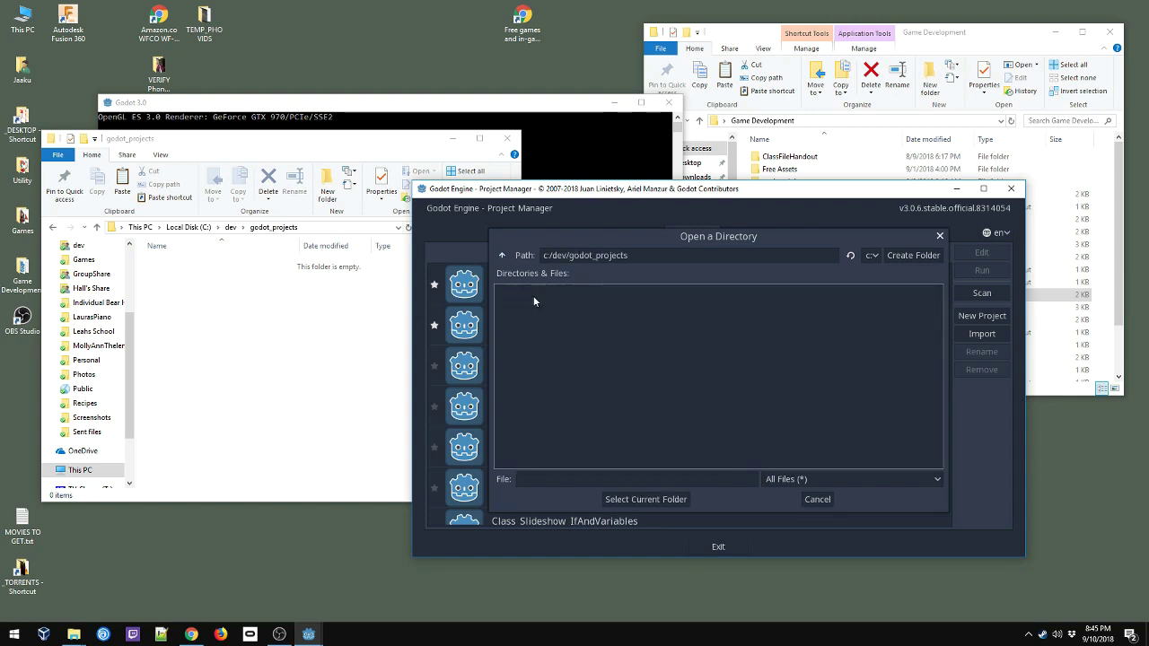
click(651, 501)
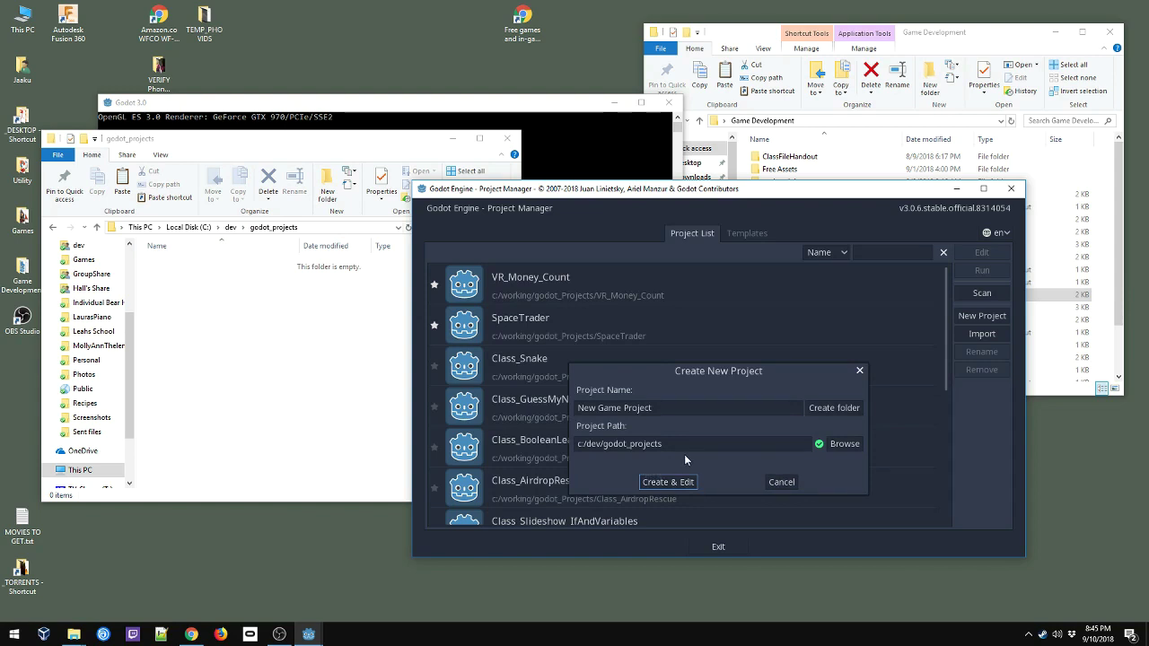
Name the project New Tutorial Game and give it its own folder
drag(654, 408, 598, 408)
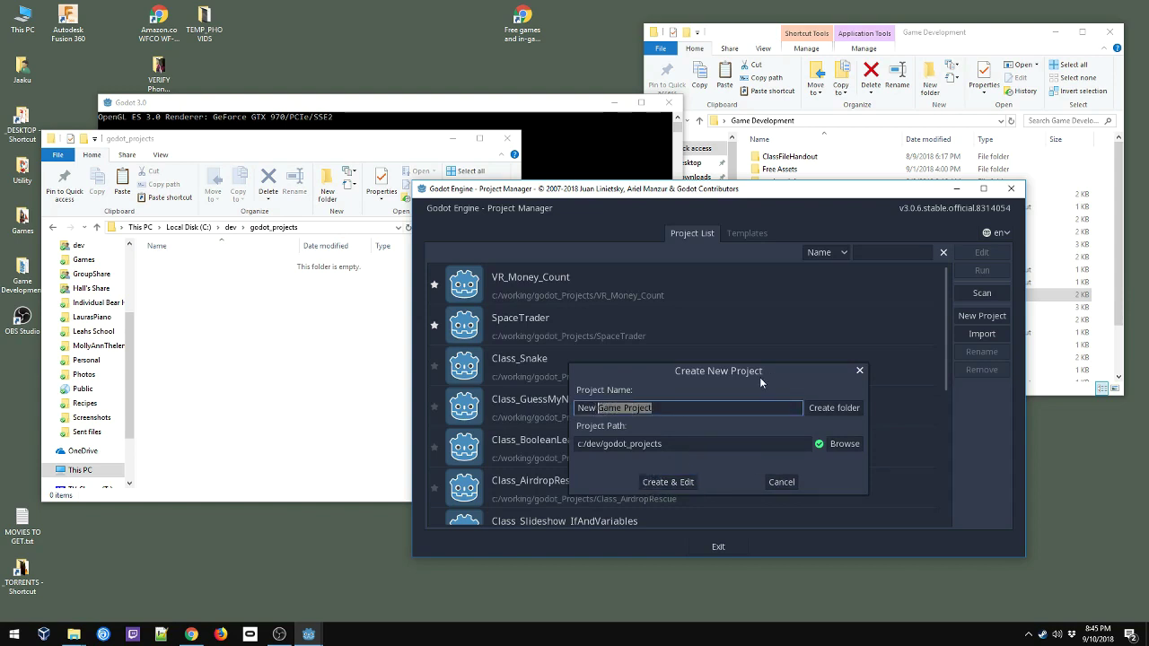
text(Tutorial Game)
click(822, 409)
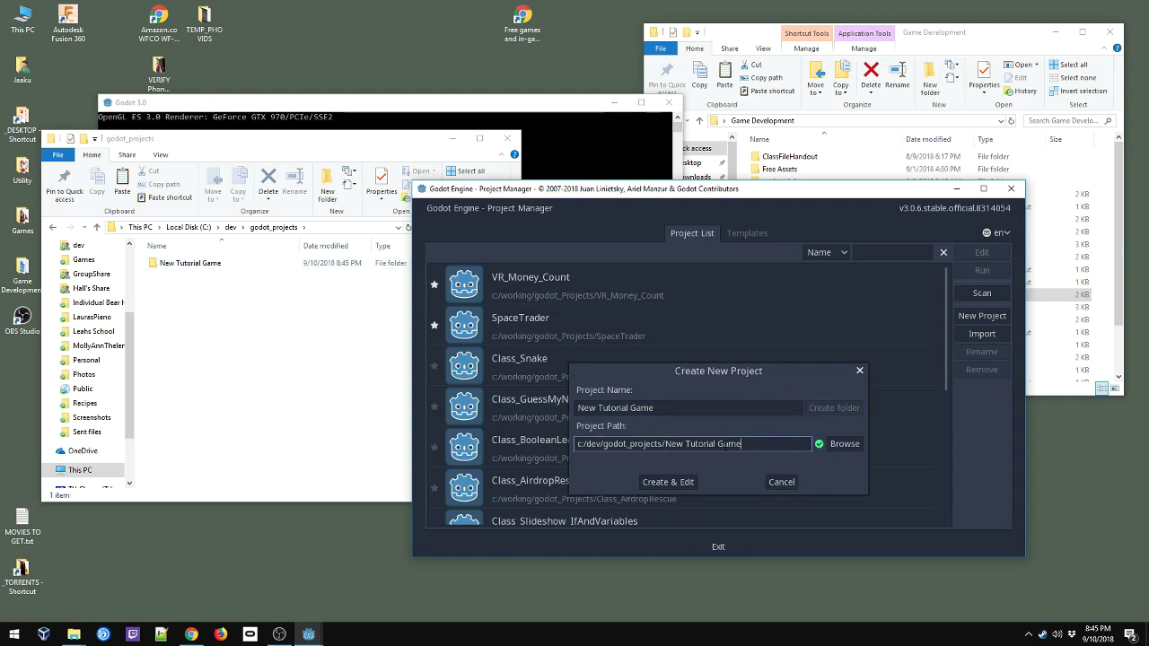
double_click(750, 451)
key(End)
Create New Tutorial Game, inspect its folder in Explorer, then restore the editor
click(668, 483)
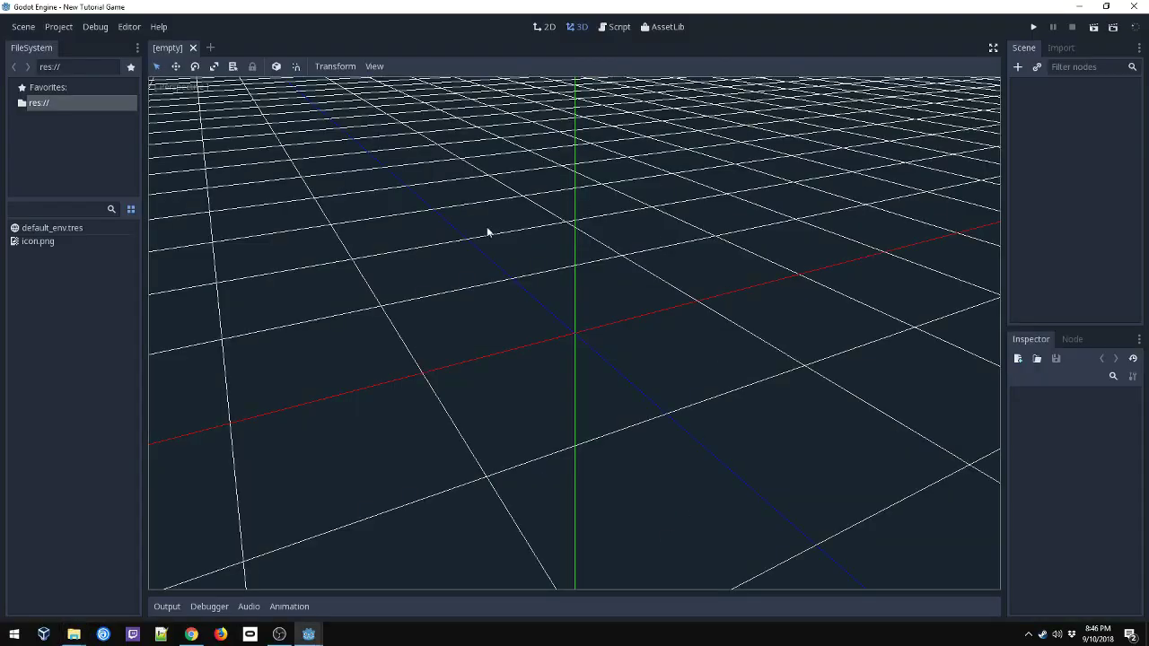
click(1078, 7)
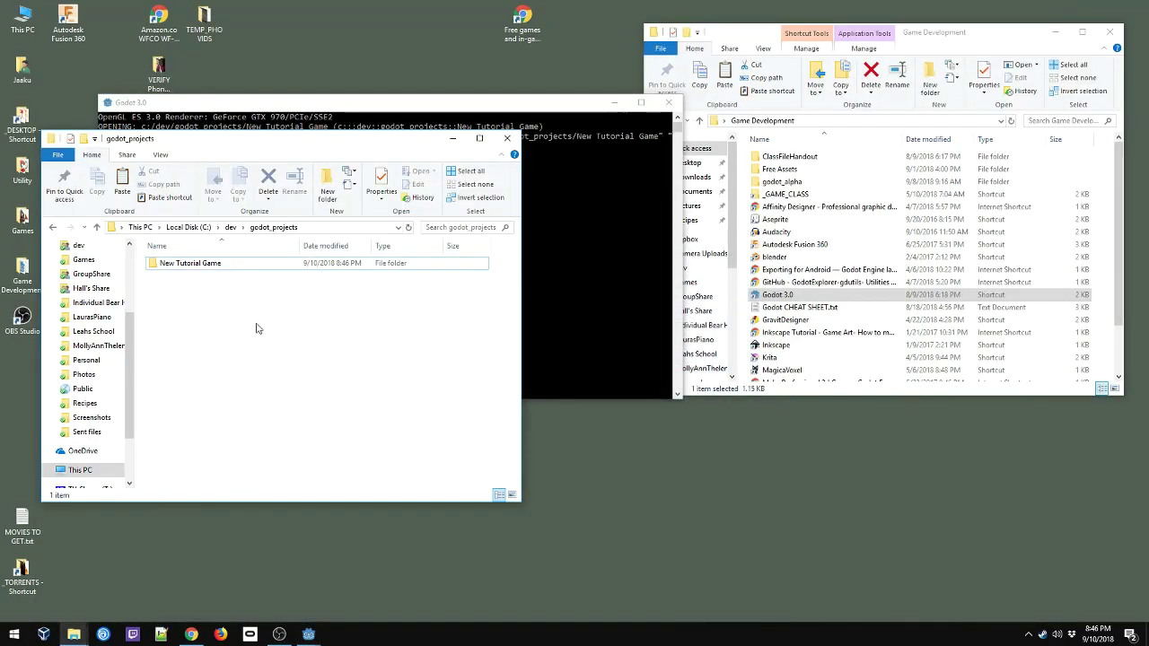
double_click(175, 265)
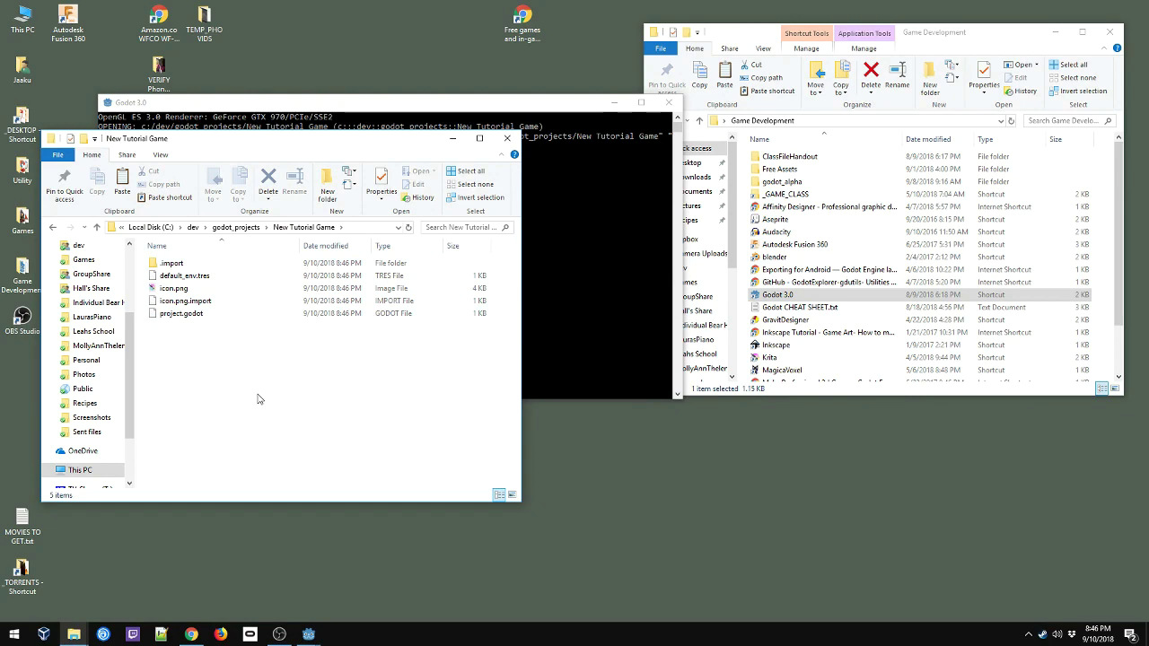
mouse_move(308, 634)
click(370, 593)
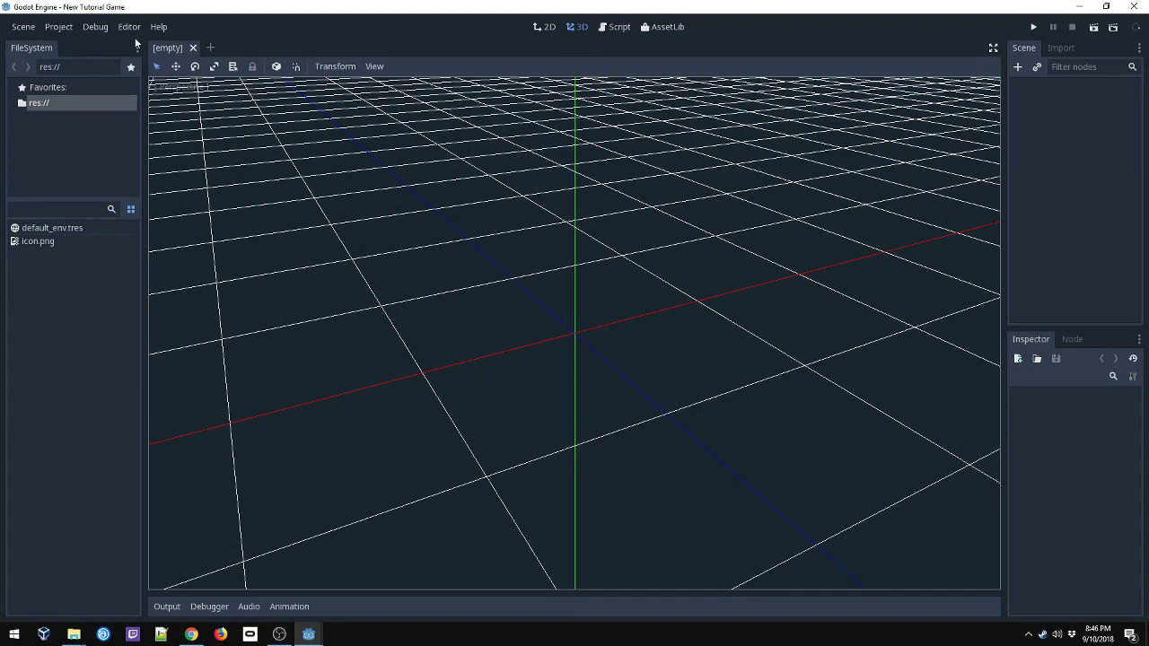
Quit the editor to the project list via Project > Quit to Project List, confirming Yes
click(61, 29)
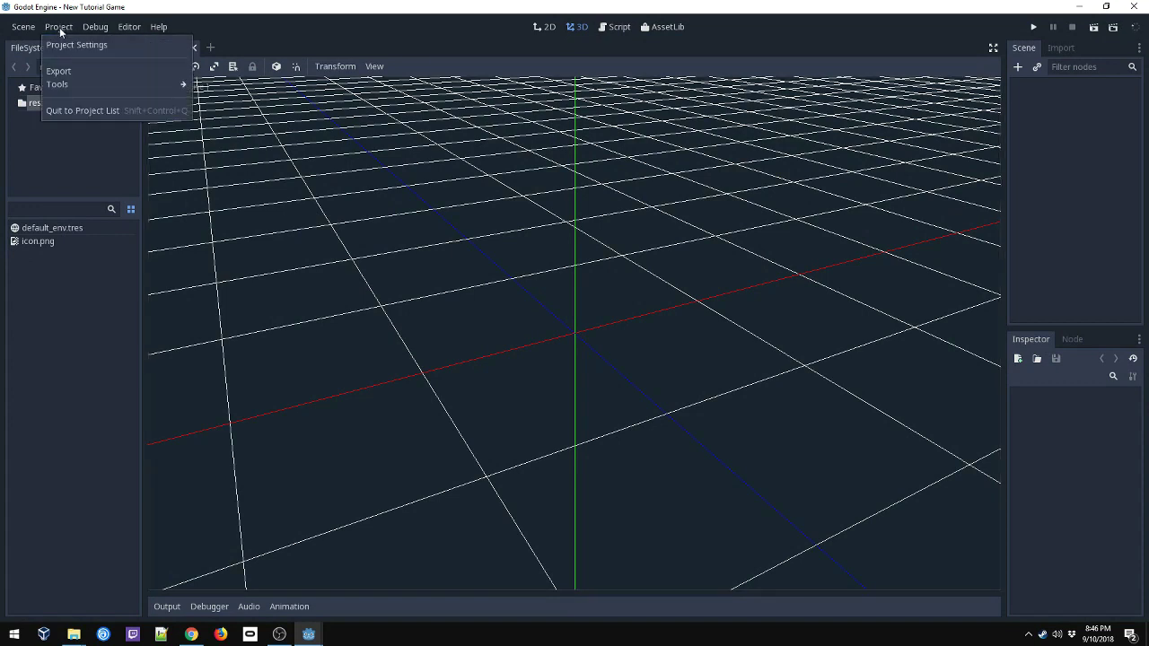
click(104, 114)
click(556, 330)
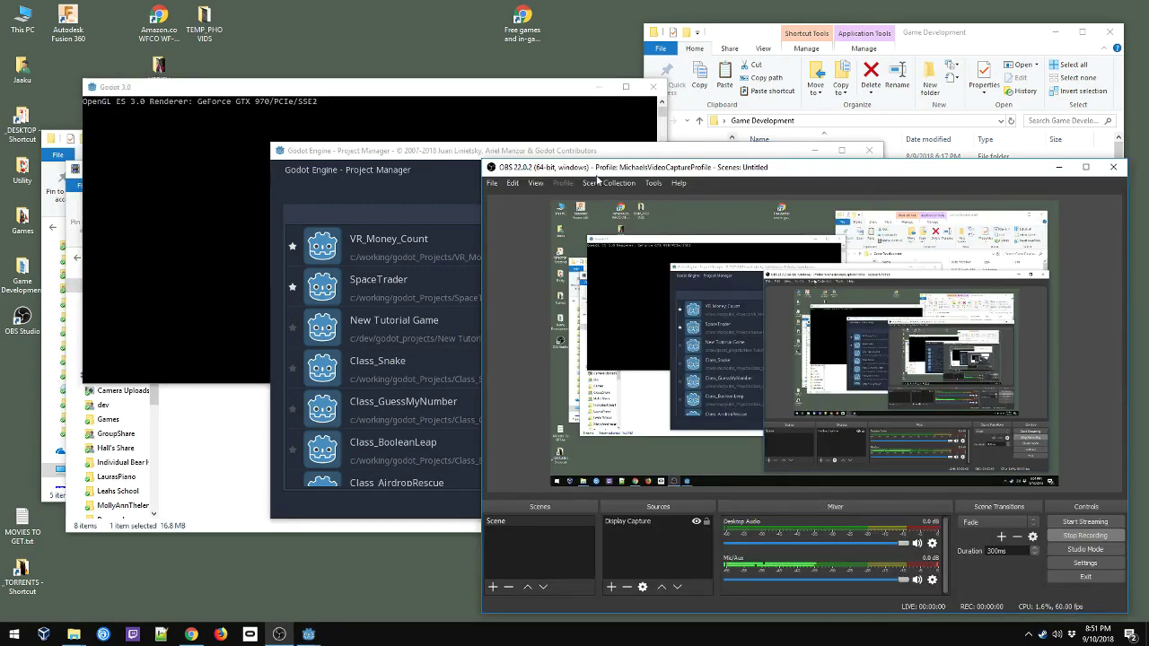
Check the proposed path in New Project, cancel without creating it, and reopen SpaceTrader
key(alt+Tab)
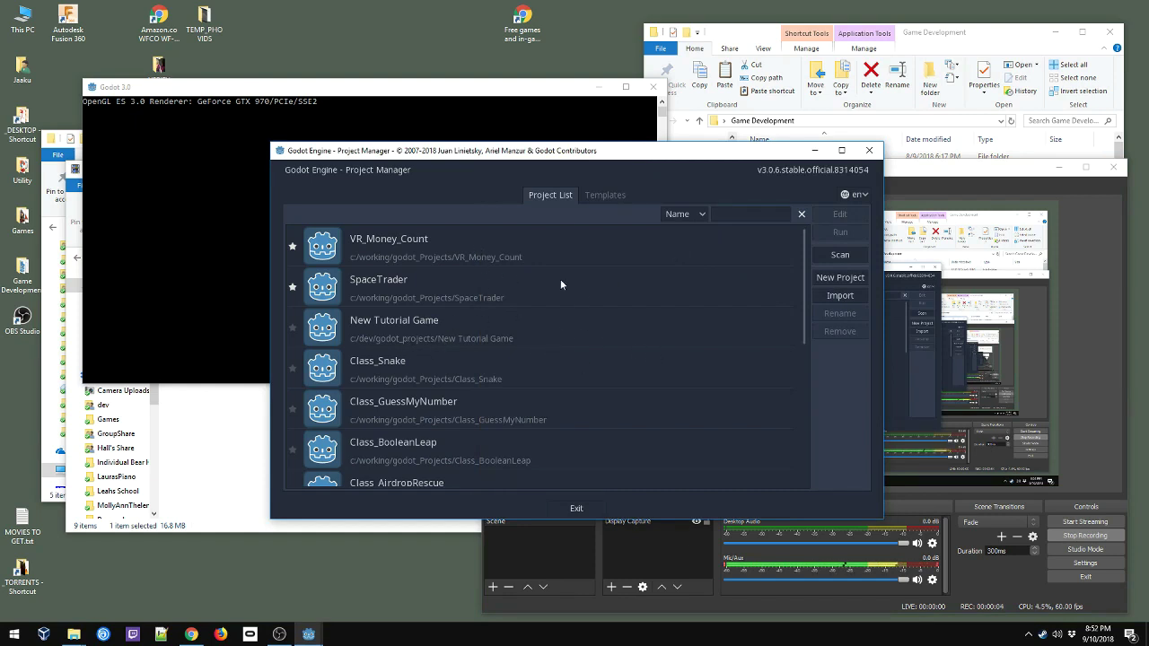
click(835, 277)
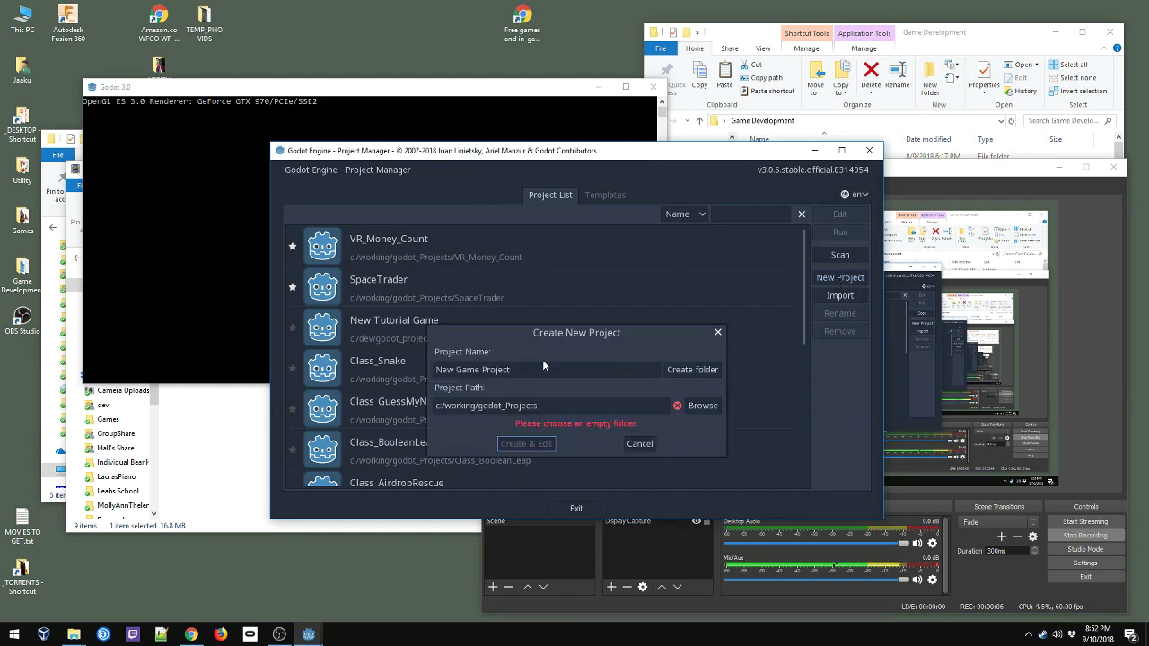
drag(539, 406, 435, 406)
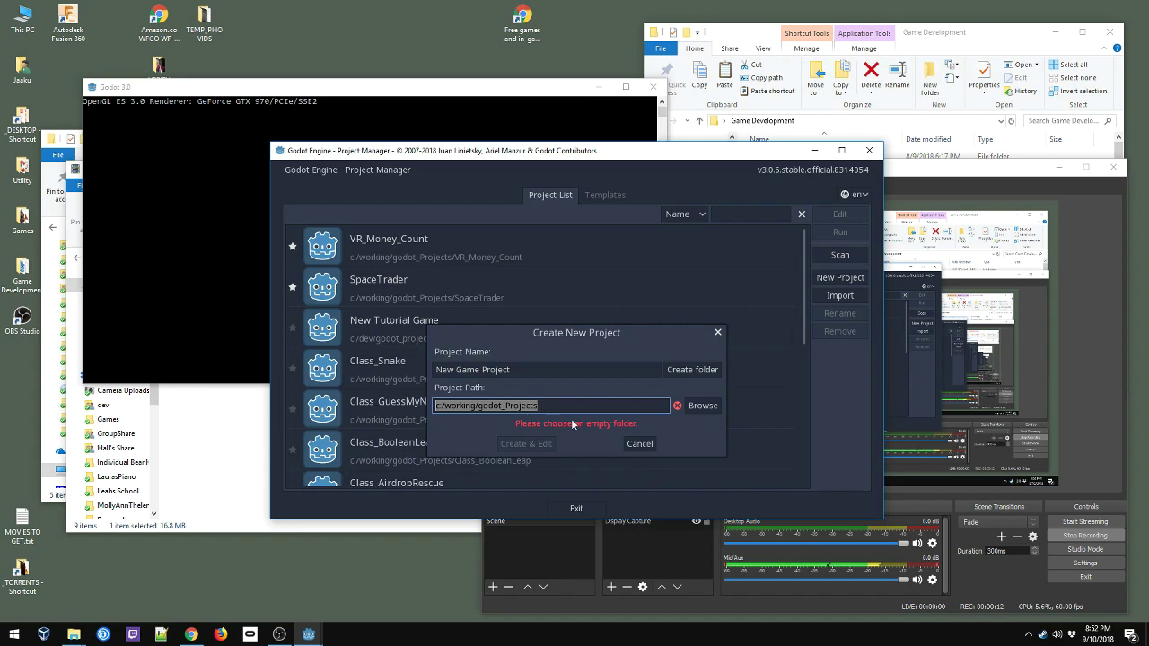
click(639, 445)
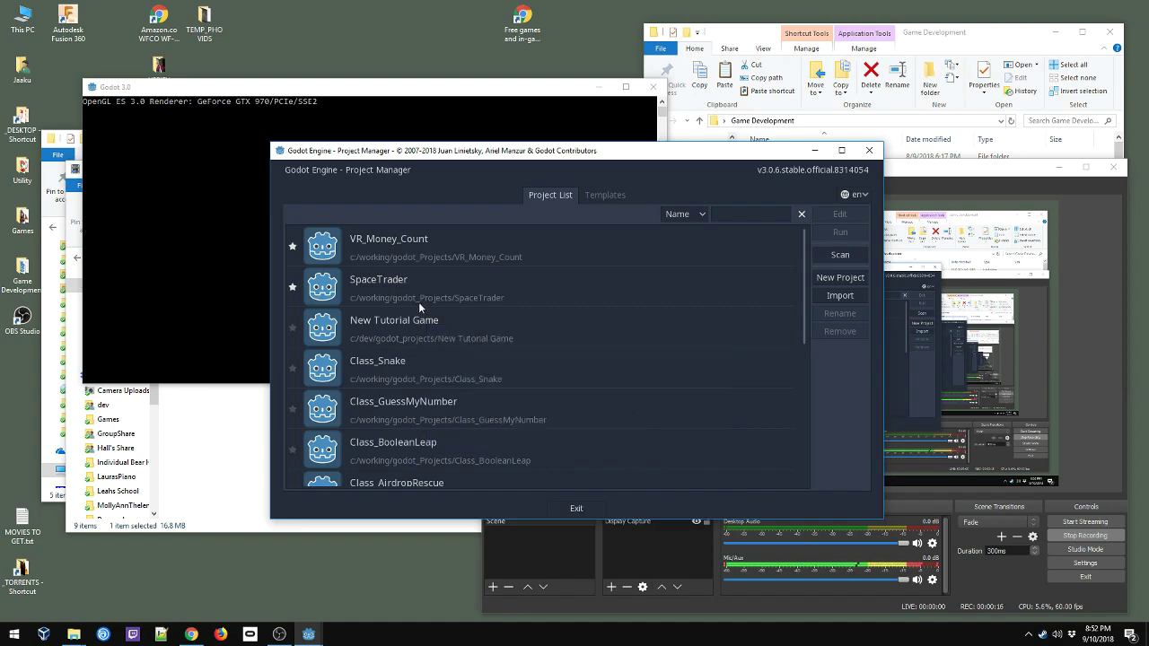
double_click(420, 293)
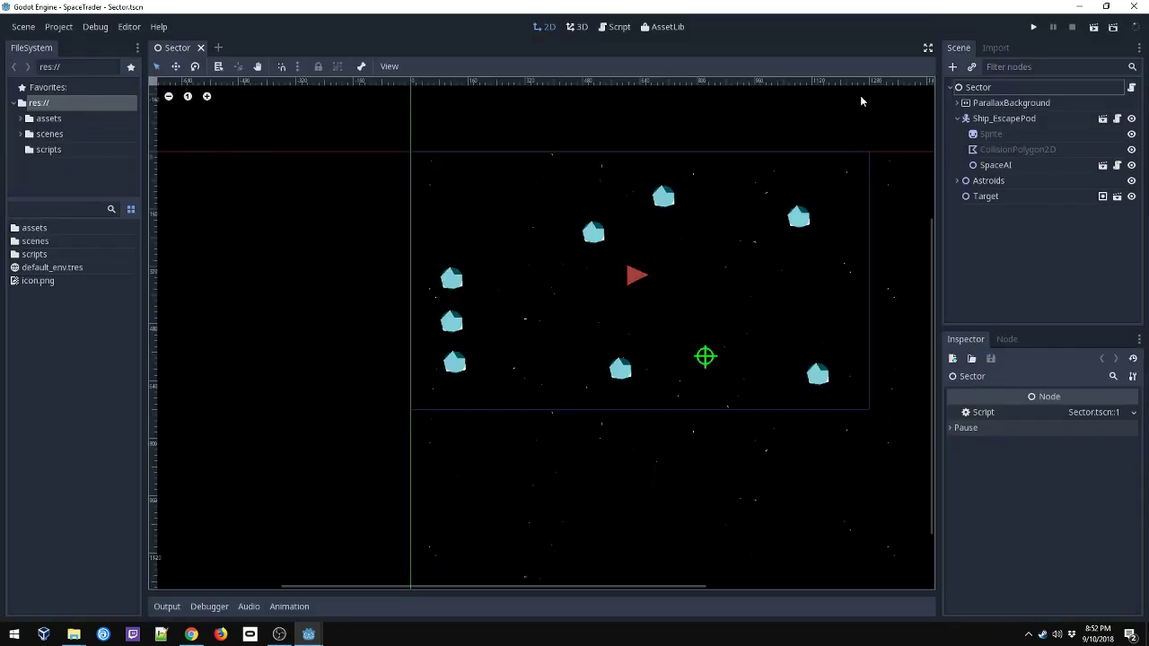
In Editor Settings > Directories, replace 'working' with 'dev' so Default Project Path reads c:/dev/godot_Projects
click(128, 27)
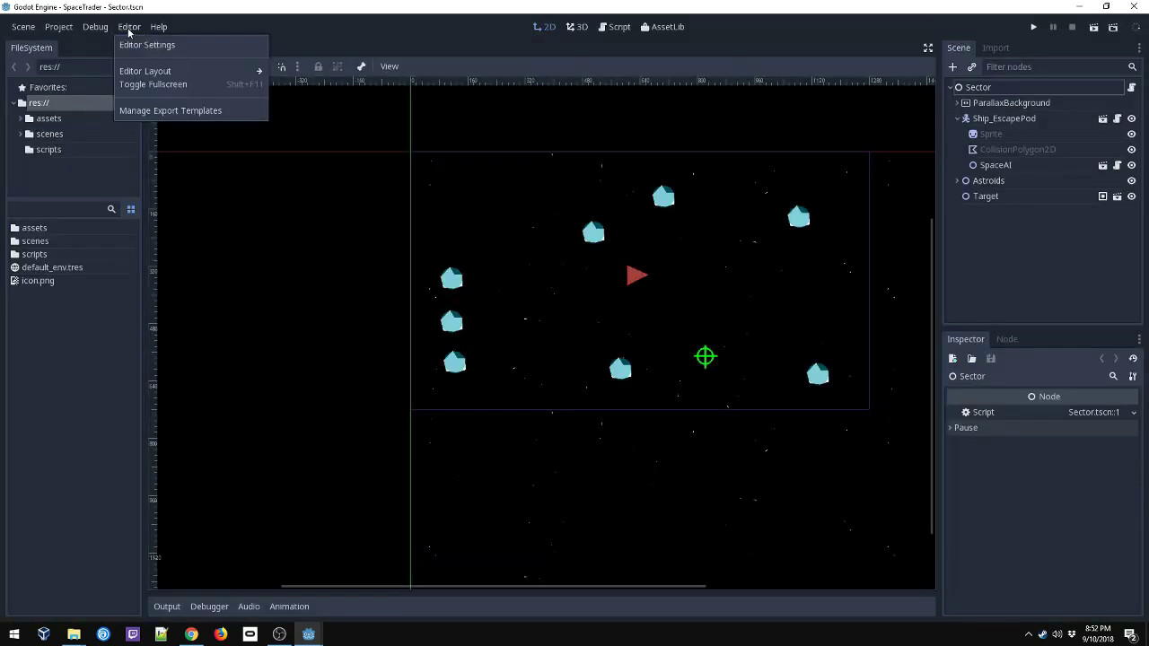
click(129, 46)
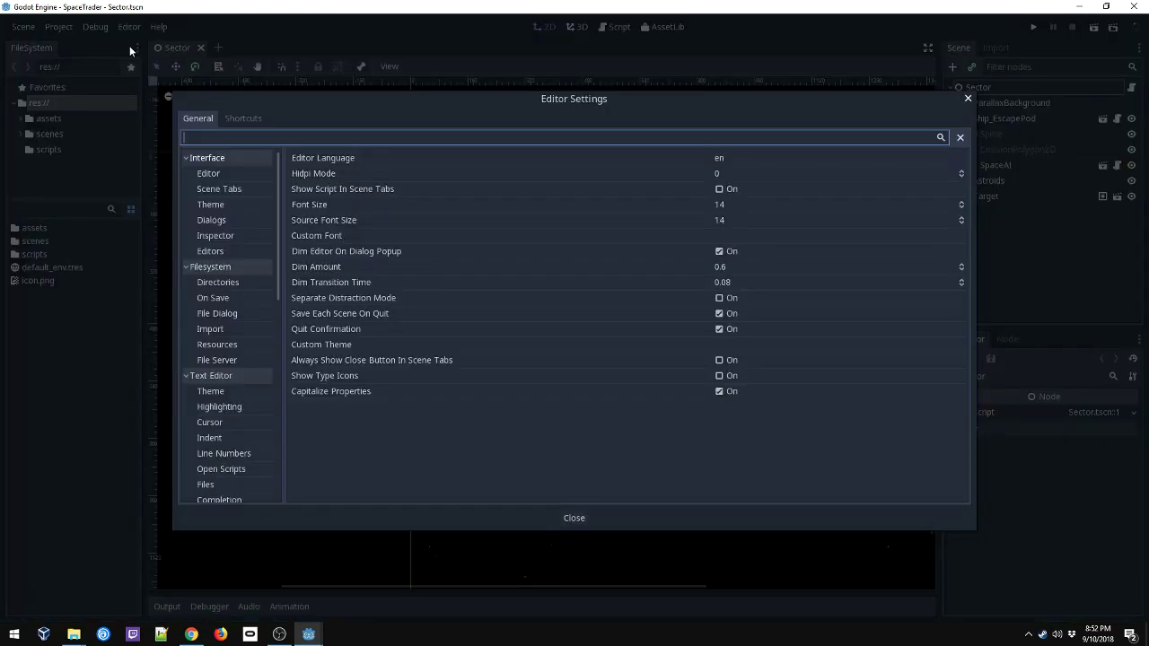
click(207, 283)
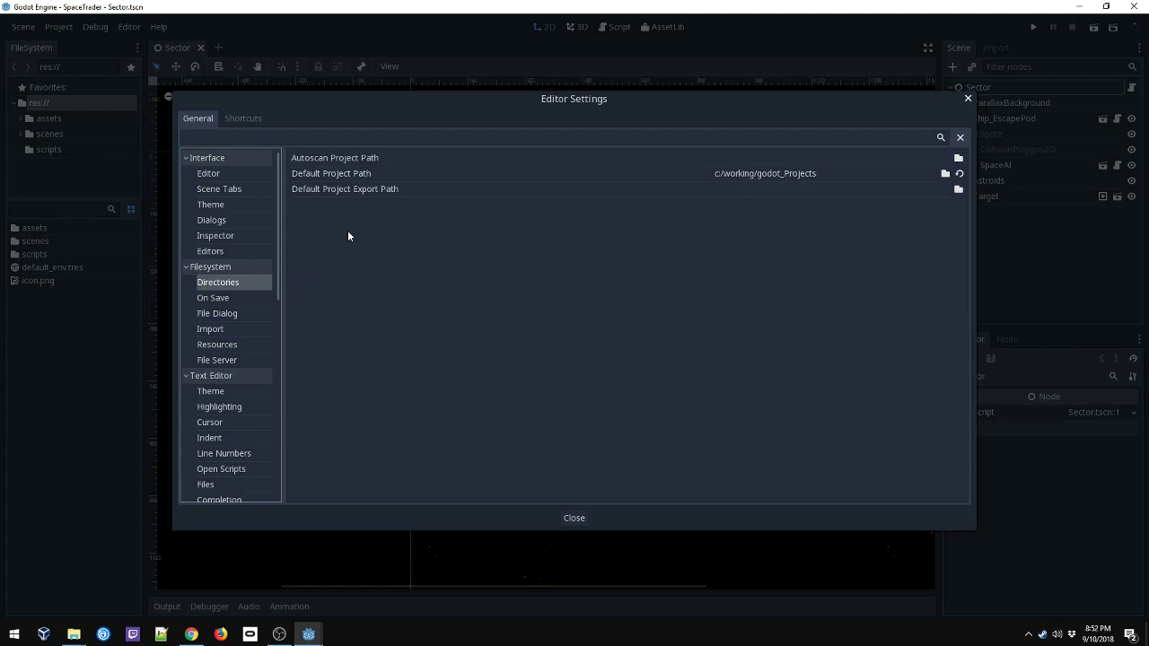
click(322, 175)
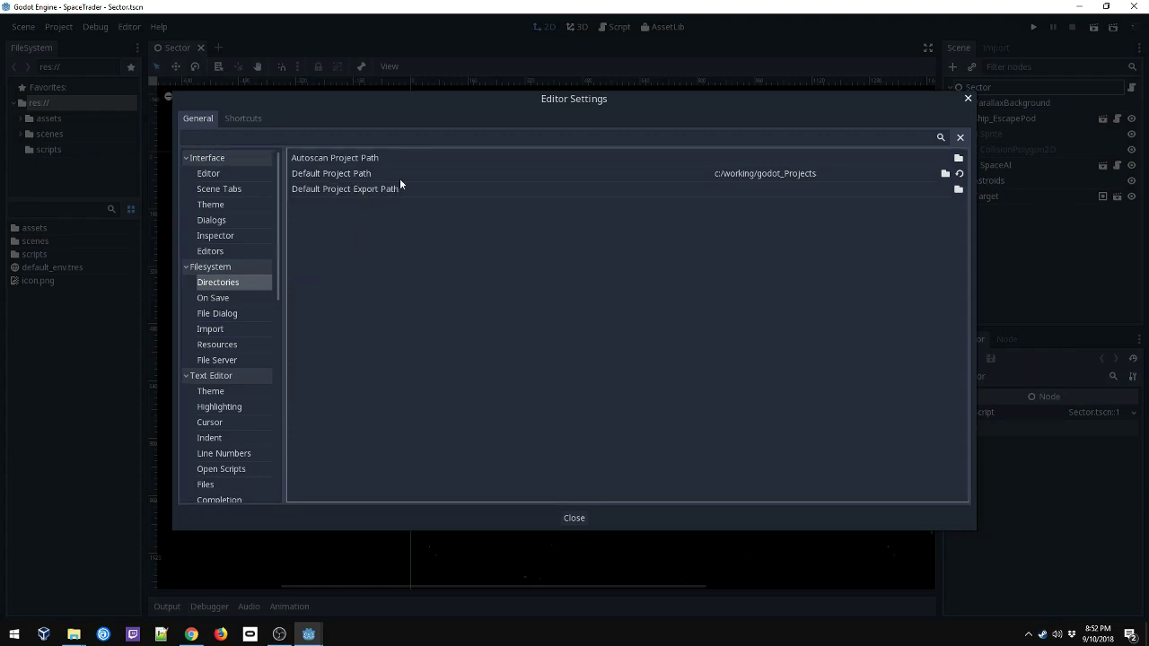
click(824, 174)
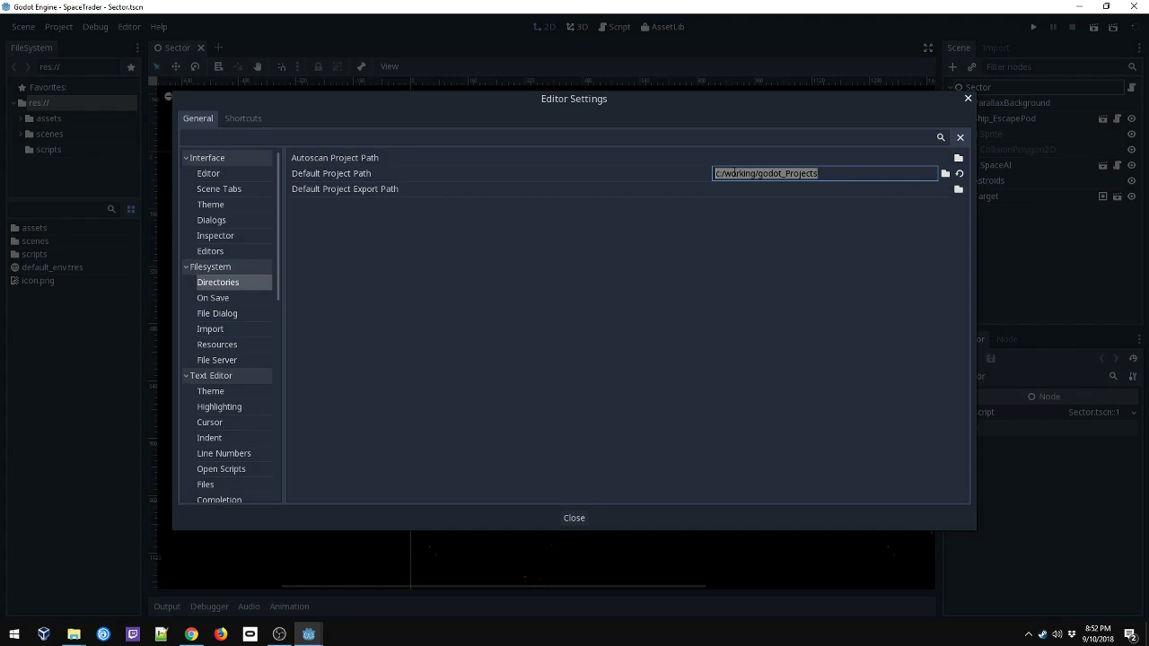
click(724, 173)
drag(724, 174, 754, 175)
key(BackSpace)
text(dev)
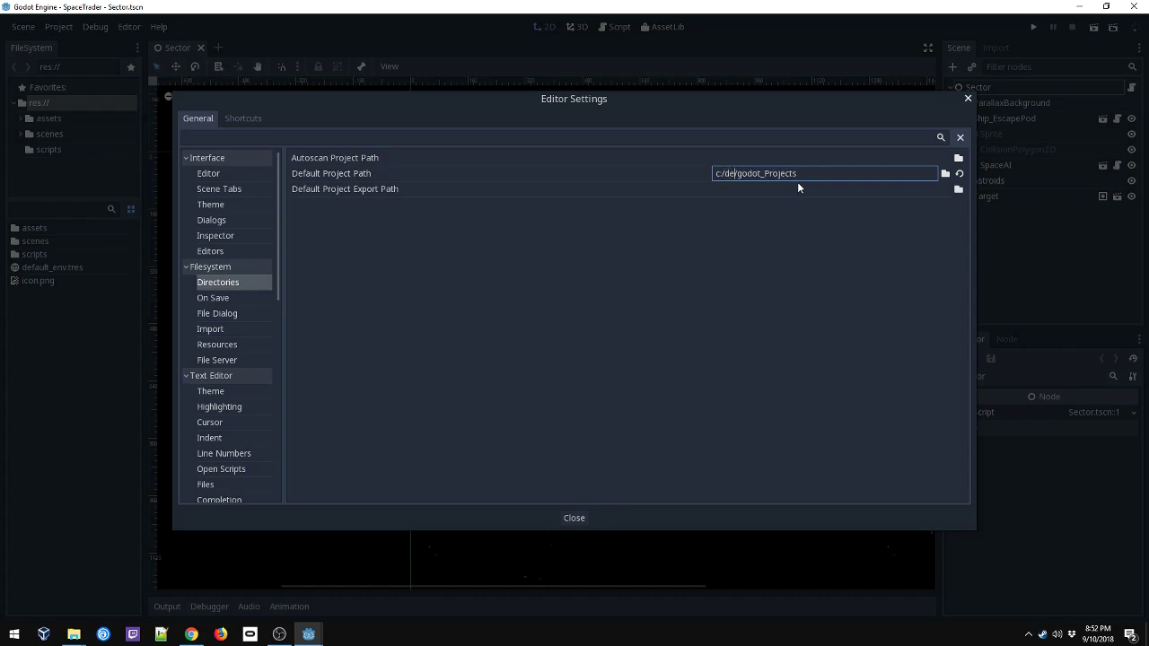
key(Return)
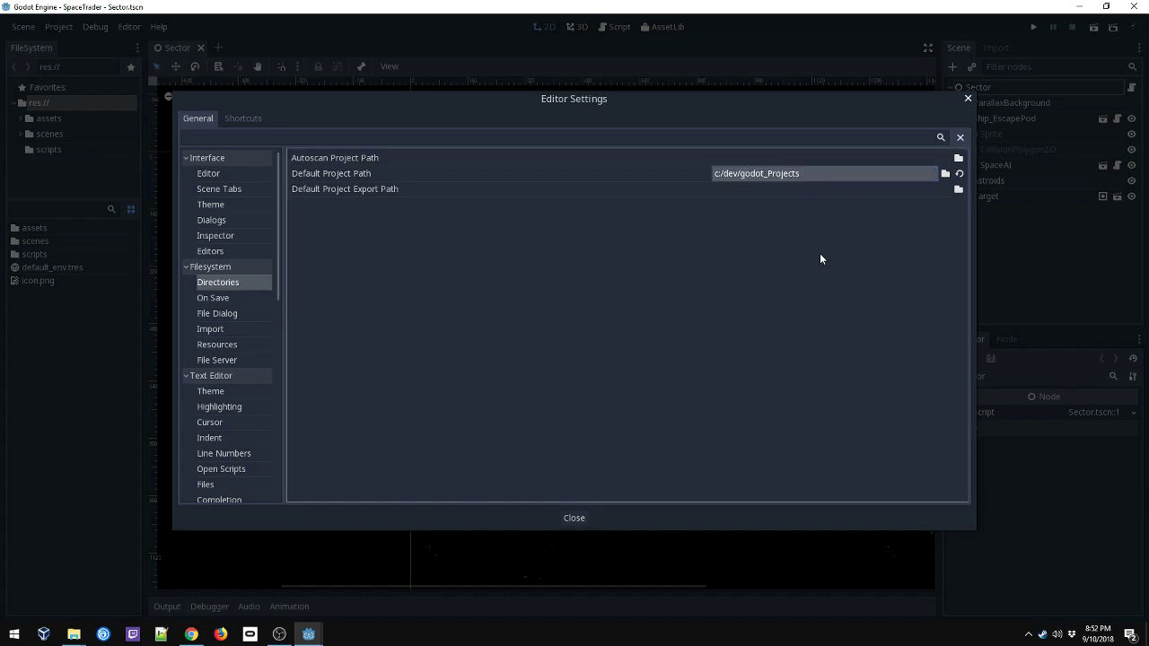
click(573, 518)
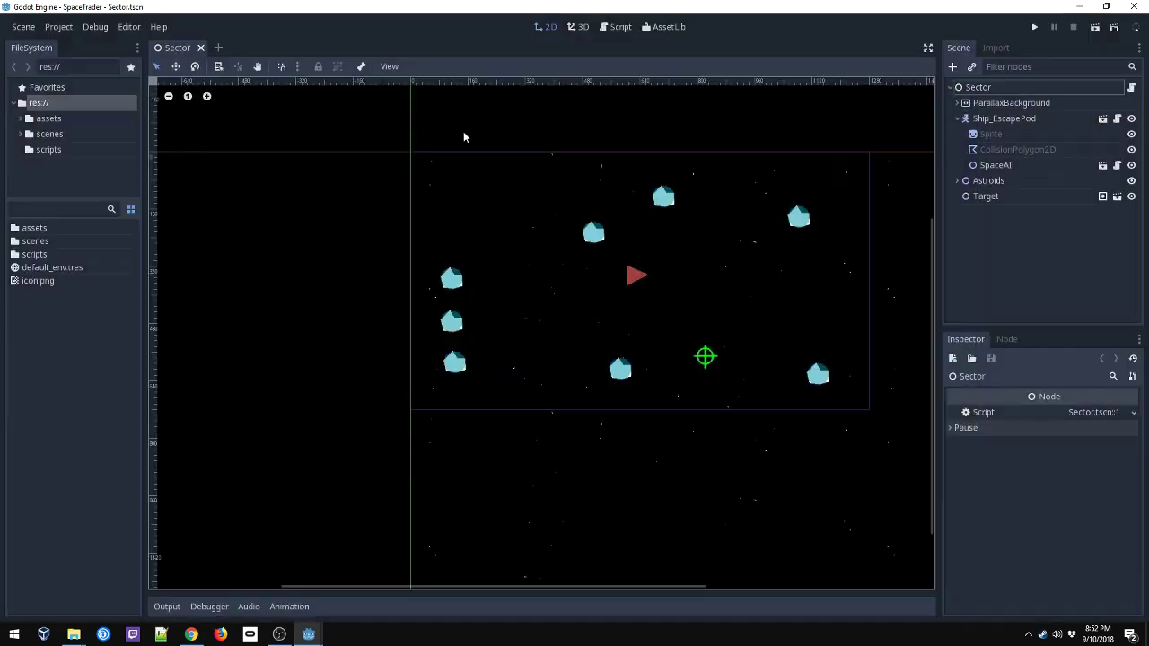
Quit SpaceTrader to the Project List, confirming with Yes
click(58, 26)
click(79, 110)
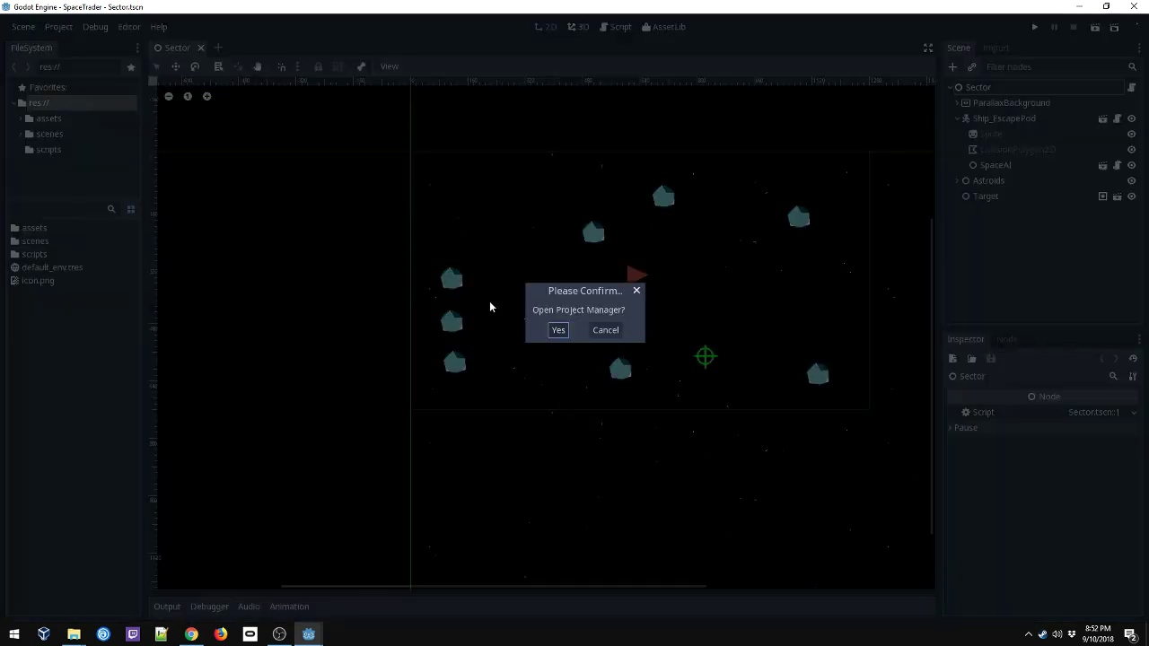
click(555, 330)
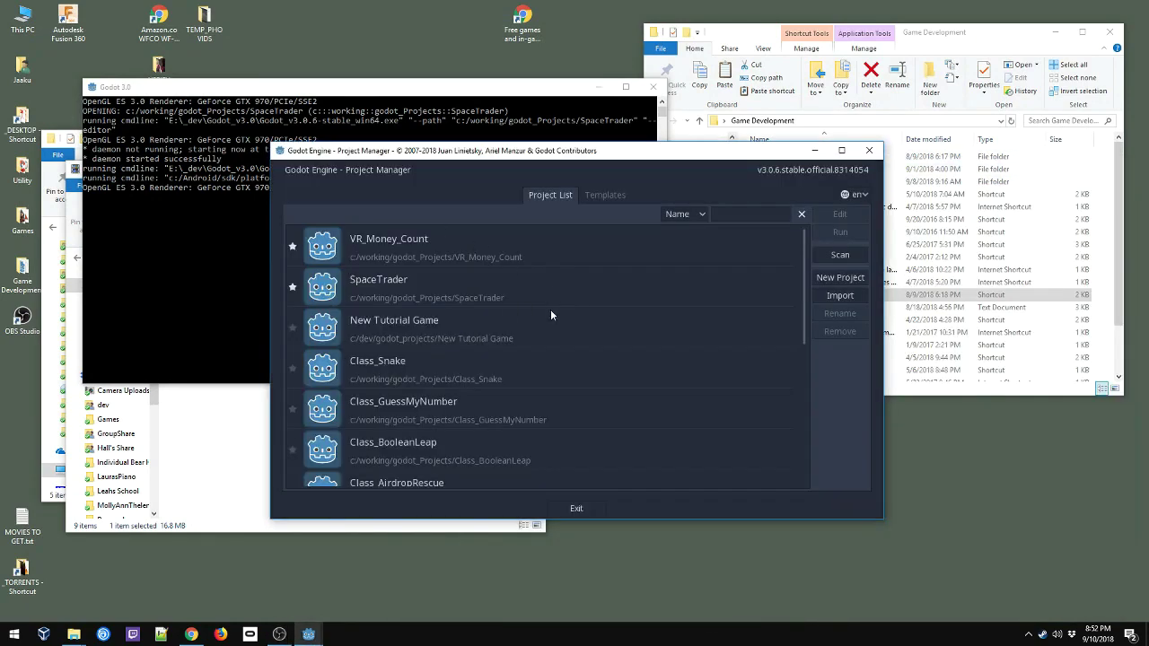
Verify New Project now proposes a path under c:/dev/godot_Projects, then cancel
click(830, 280)
double_click(478, 405)
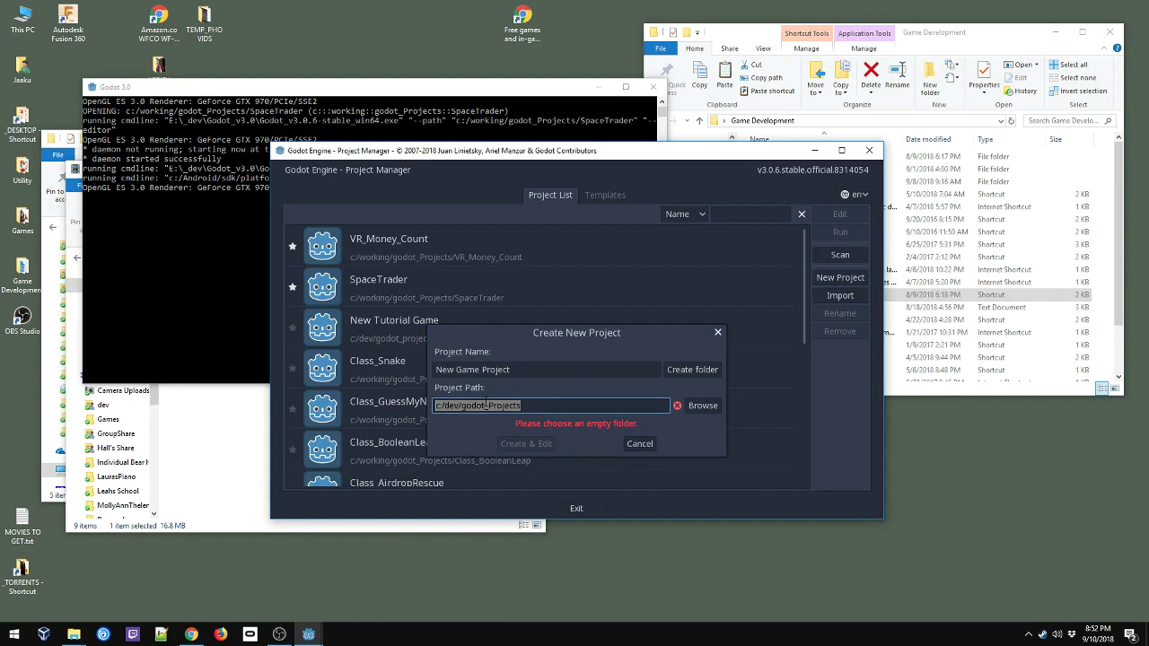
click(632, 445)
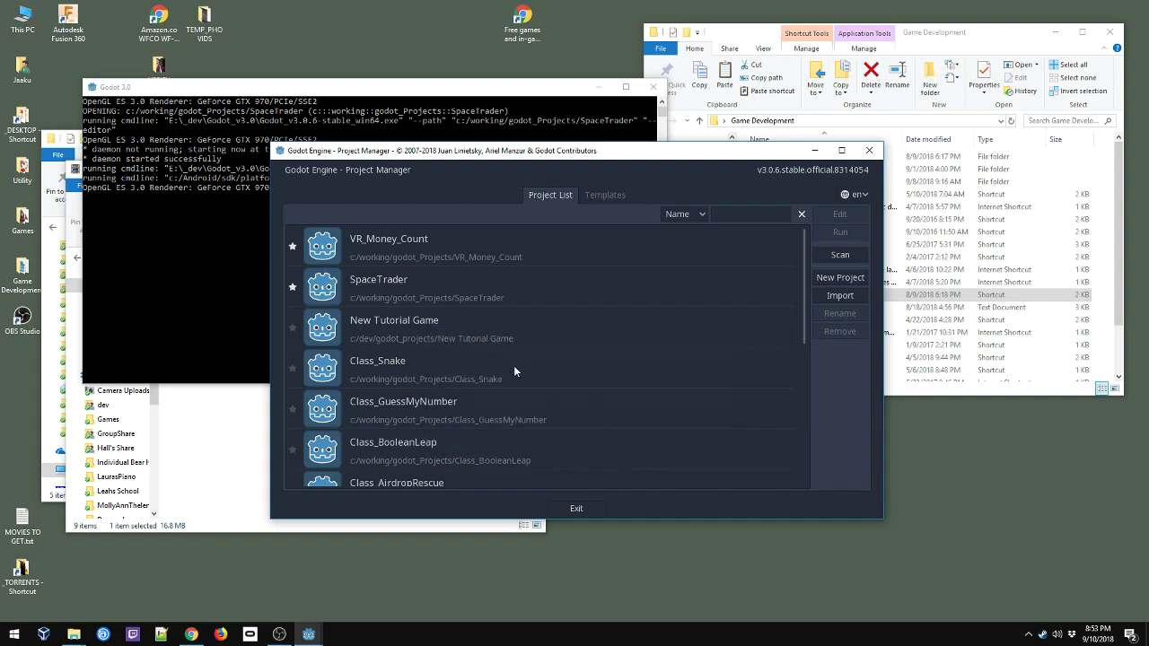
click(292, 288)
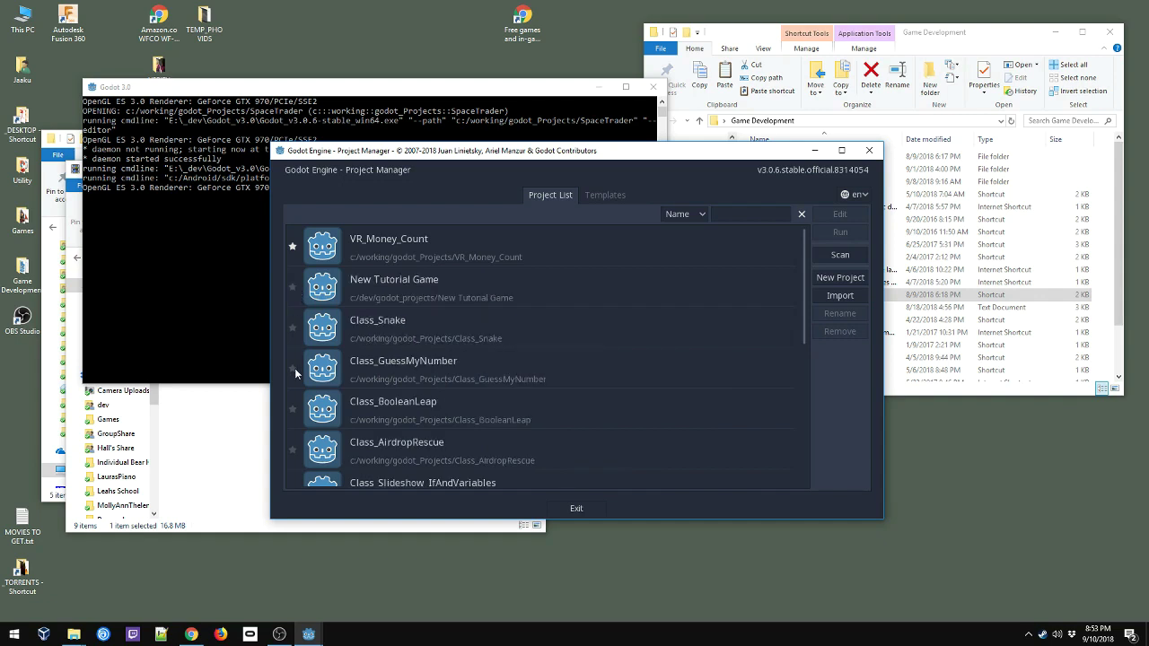
scroll(299, 341, down, 5)
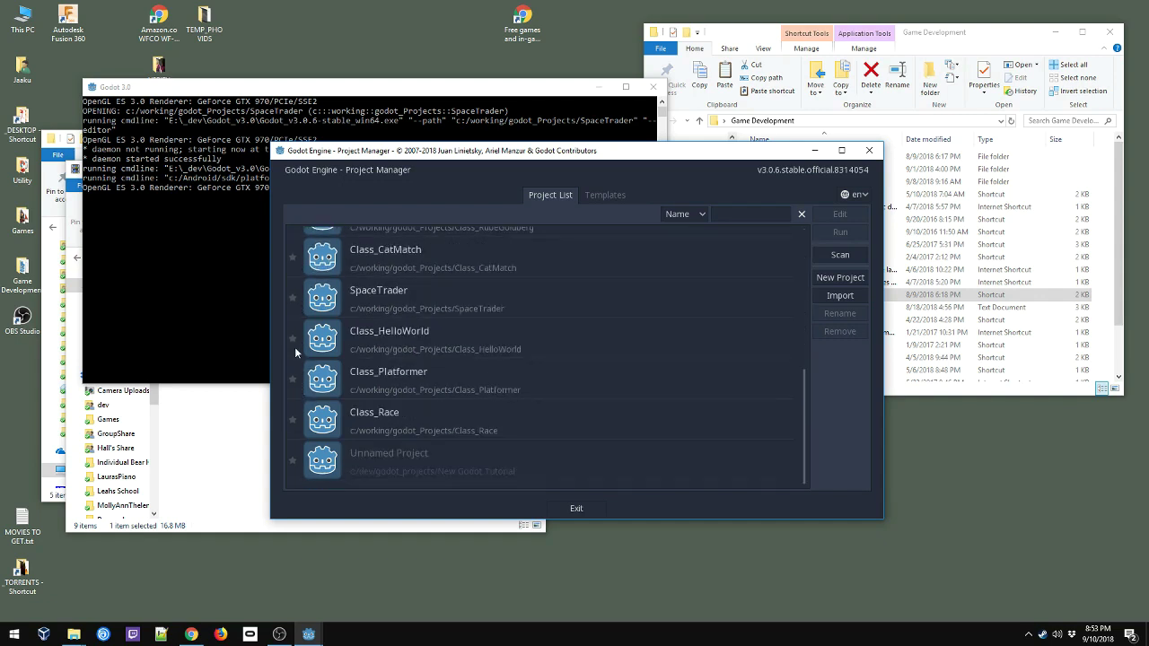
click(293, 298)
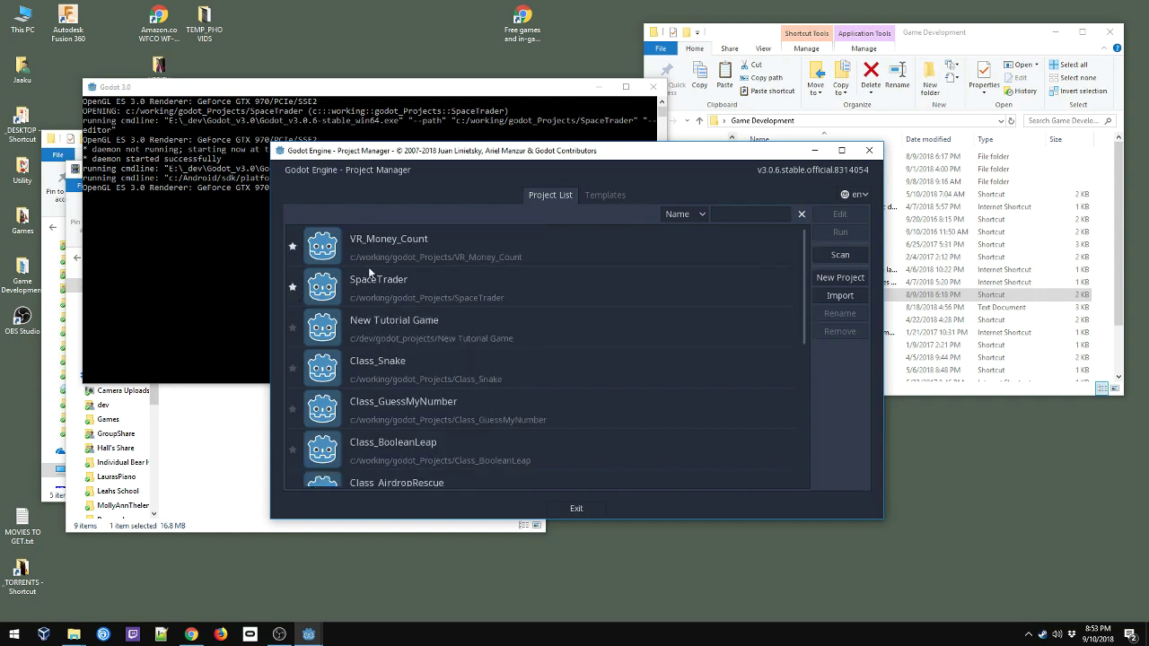